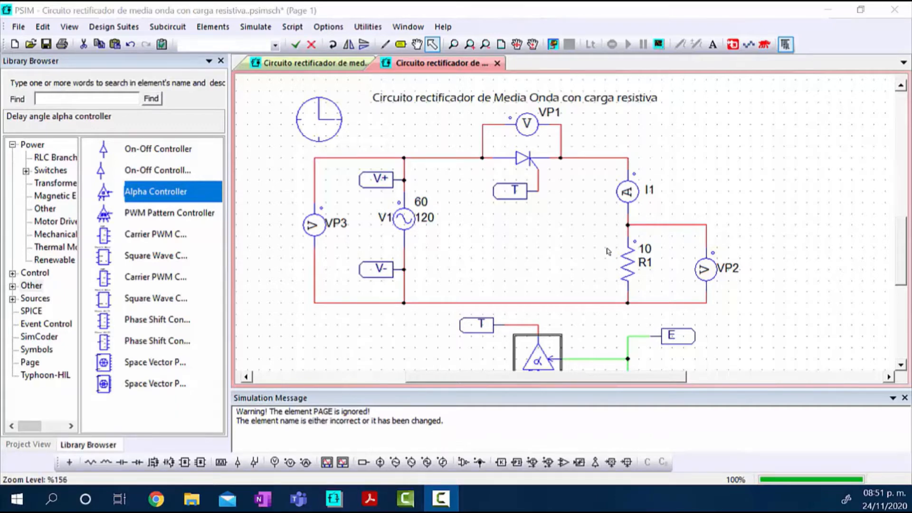
- Inspect the frequency and pulse width parameters of the alpha controller in the resistive-load half-wave circuit
scroll(571, 244, down, 2)
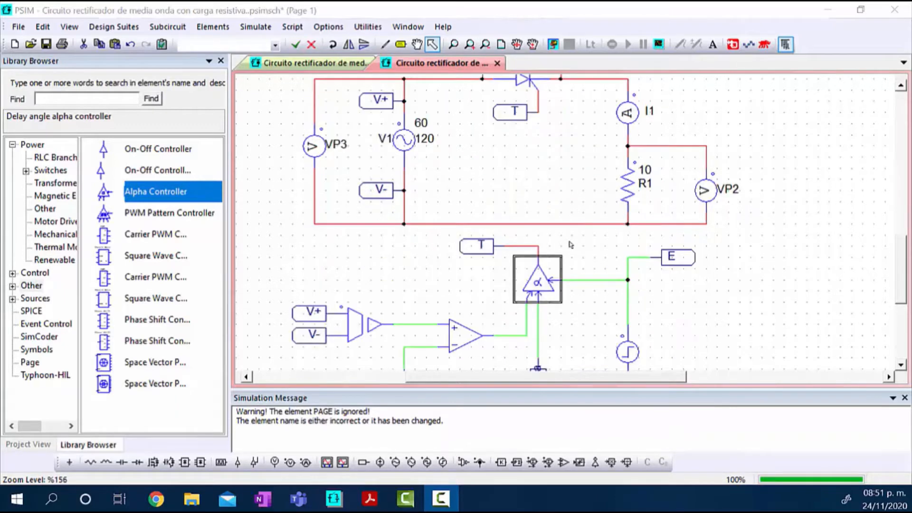
scroll(570, 244, down, 2)
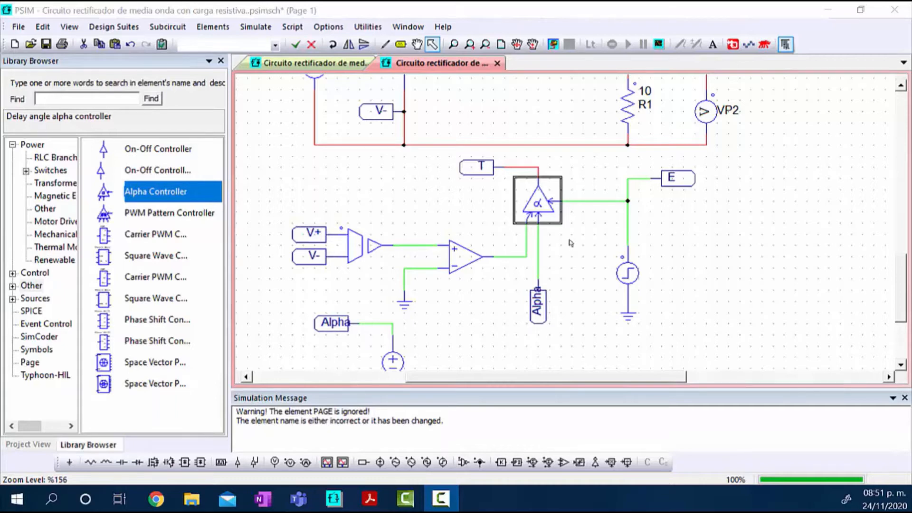
double_click(536, 206)
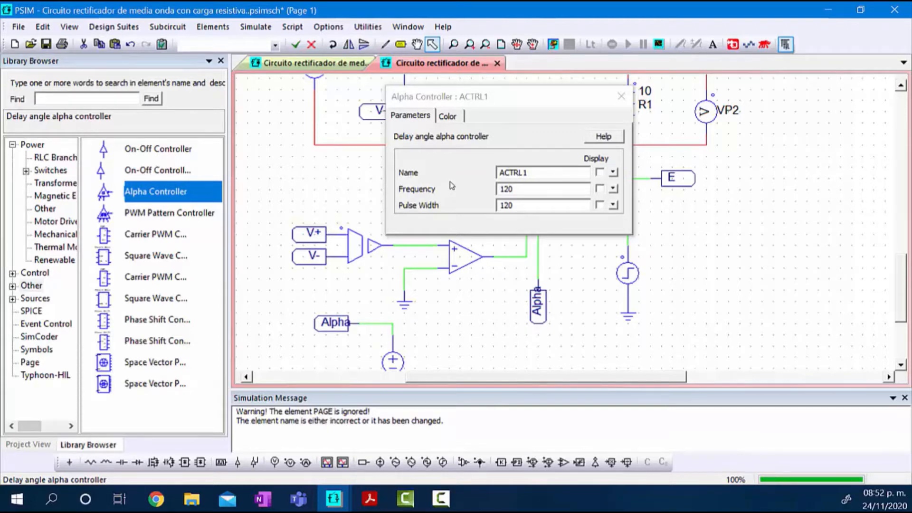
click(621, 96)
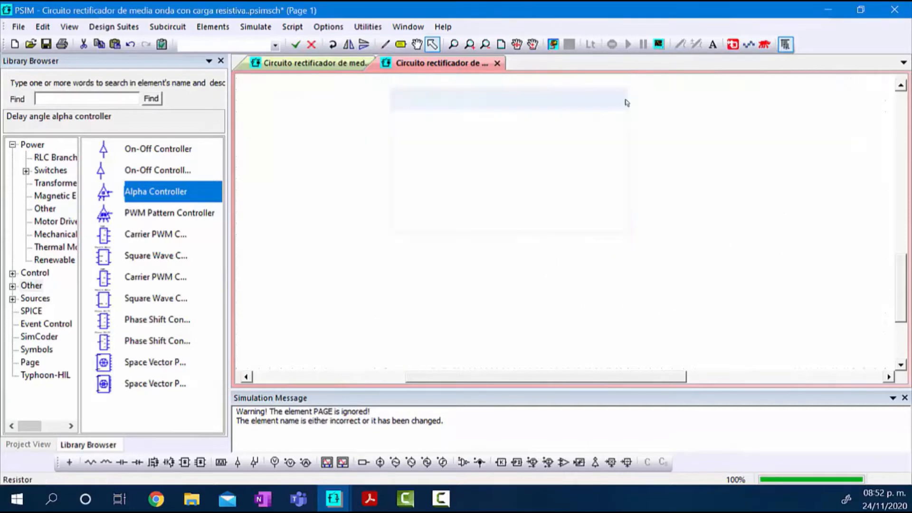
- Run the simulation of the resistive-load half-wave rectifier and plot the VP3 and VP1 curves together
scroll(545, 164, up, 3)
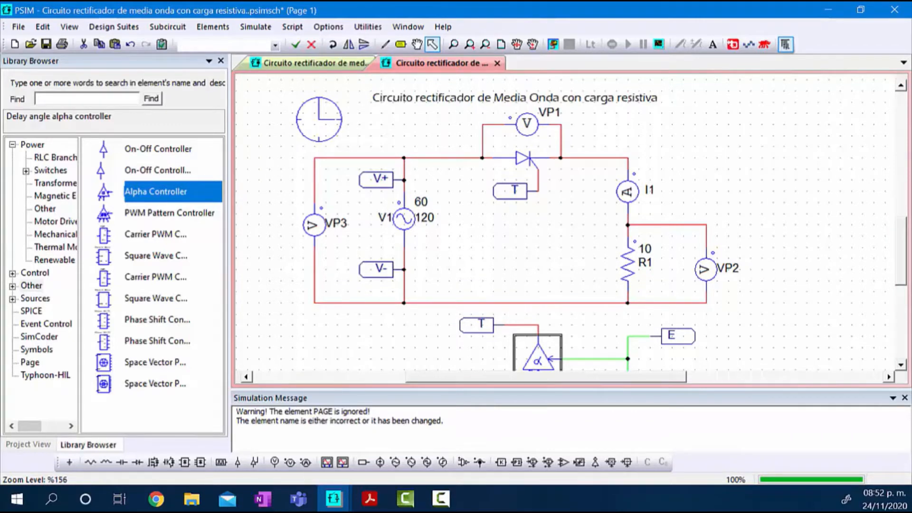
click(553, 44)
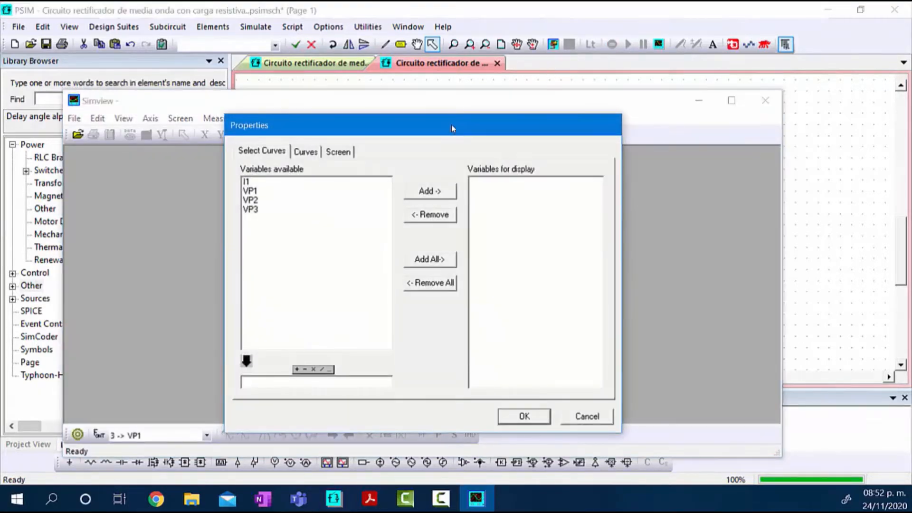
drag(451, 125, 460, 62)
click(275, 141)
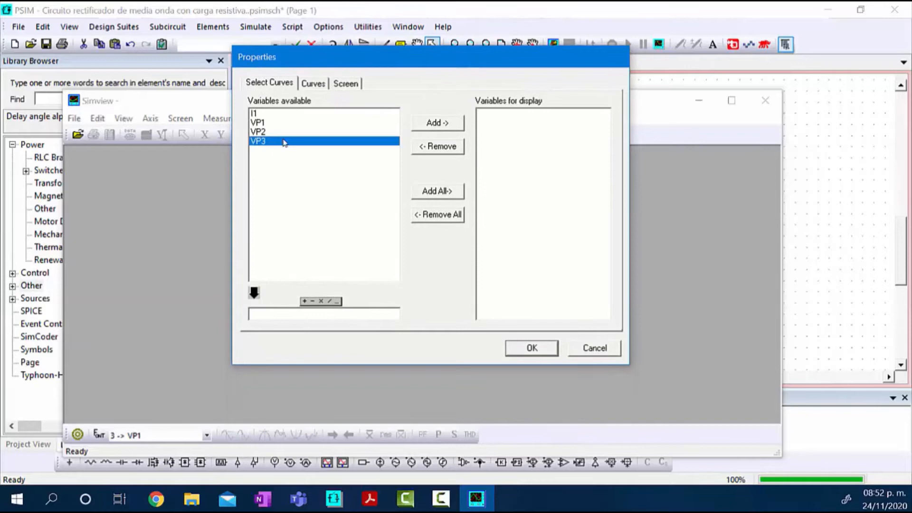
click(434, 124)
click(264, 123)
click(435, 127)
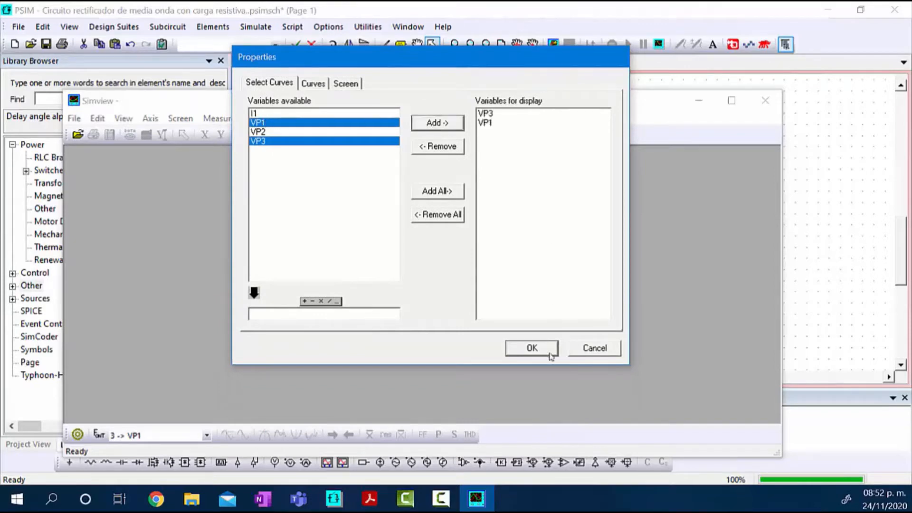
click(533, 352)
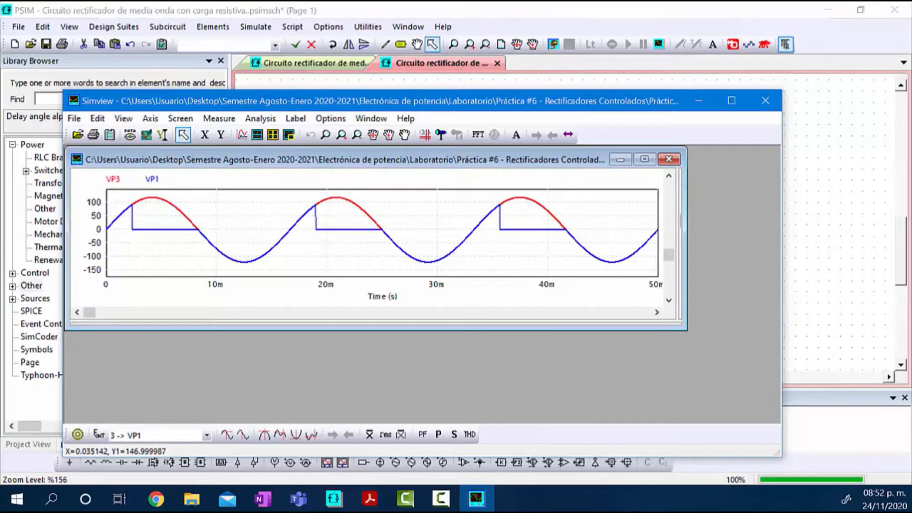
- Add a second plot screen showing VP3 and VP2, and maximize the graph window
click(256, 136)
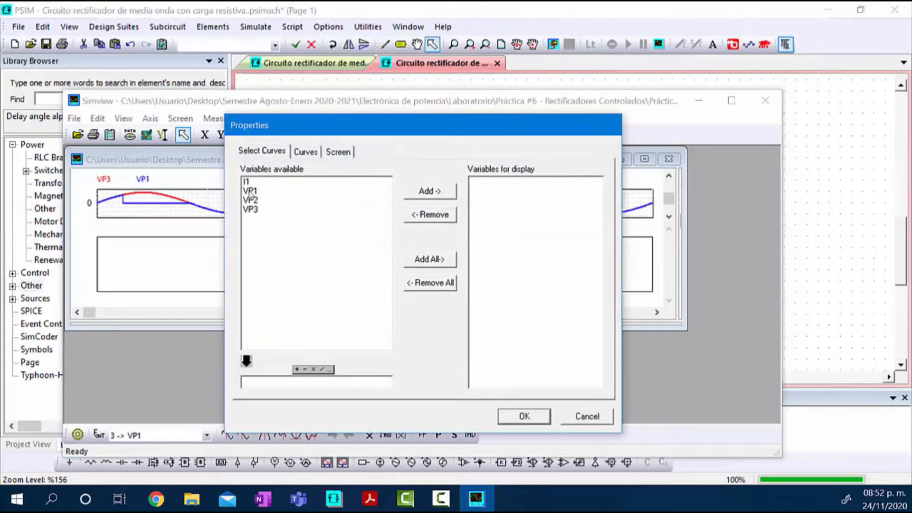
click(259, 209)
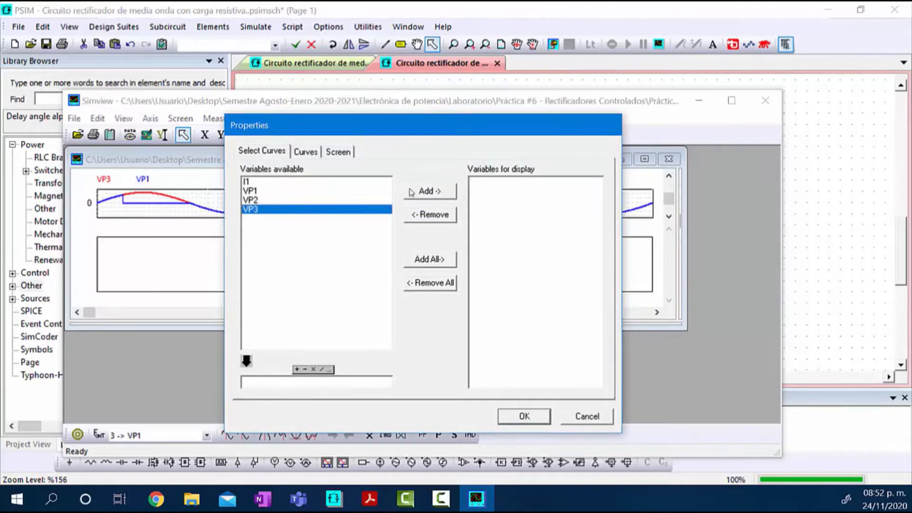
click(427, 190)
click(251, 200)
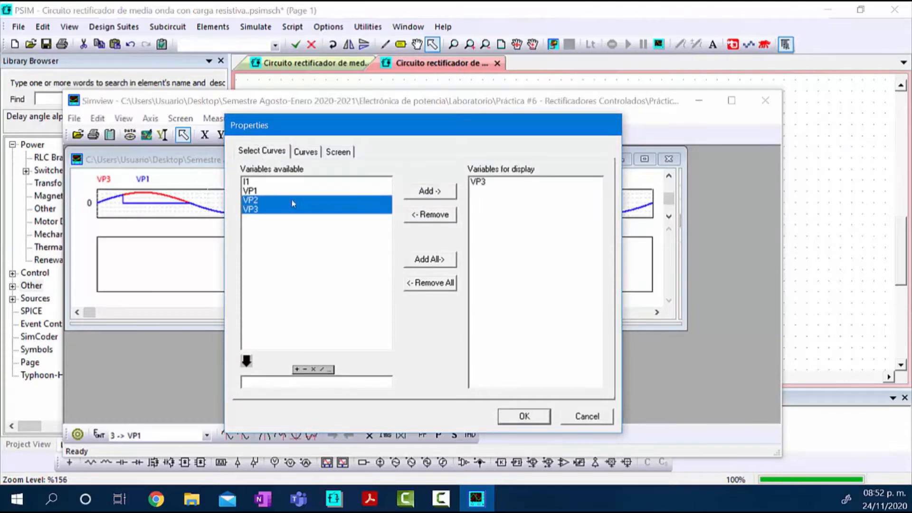
click(414, 194)
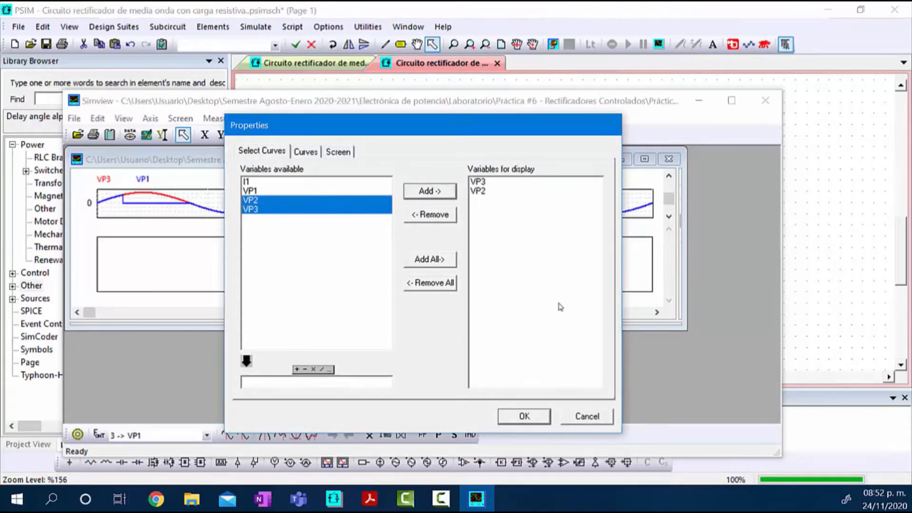
click(524, 416)
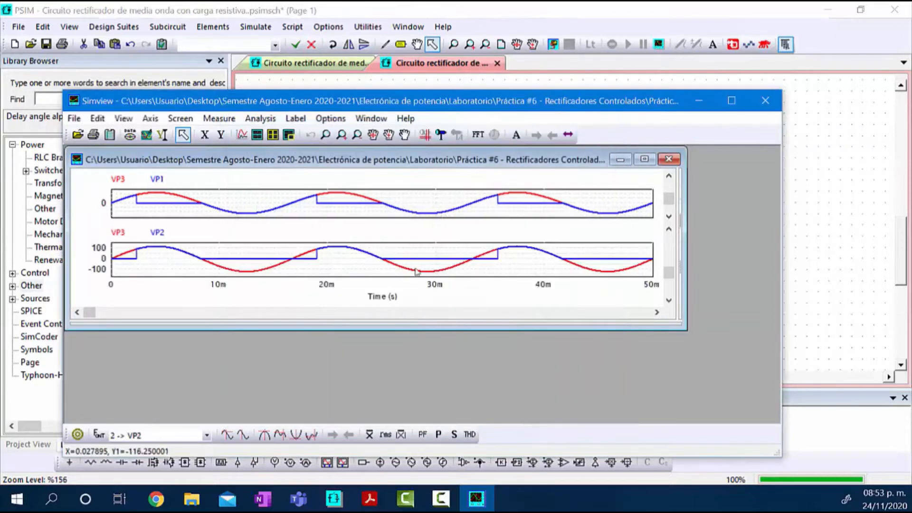
click(645, 159)
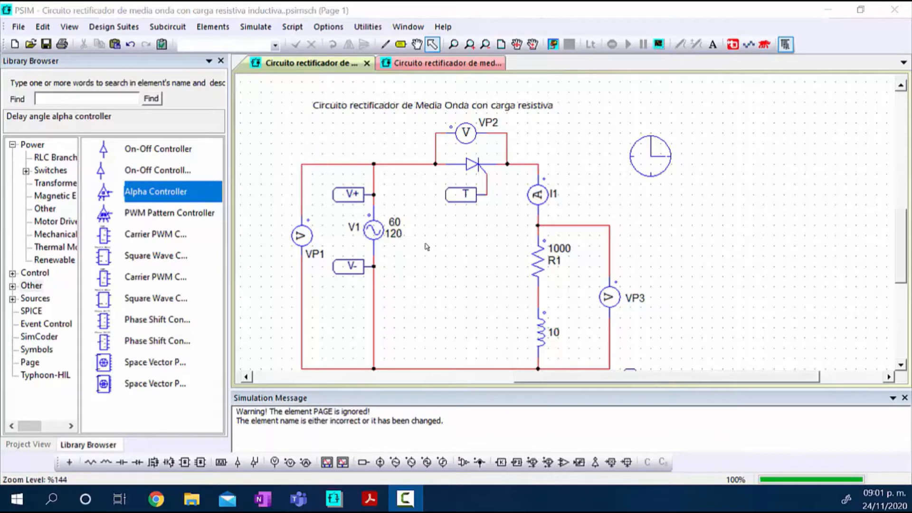
- Inspect the alpha controller's frequency and pulse width parameters in the resistive-inductive half-wave circuit
scroll(440, 255, down, 5)
scroll(457, 253, up, 2)
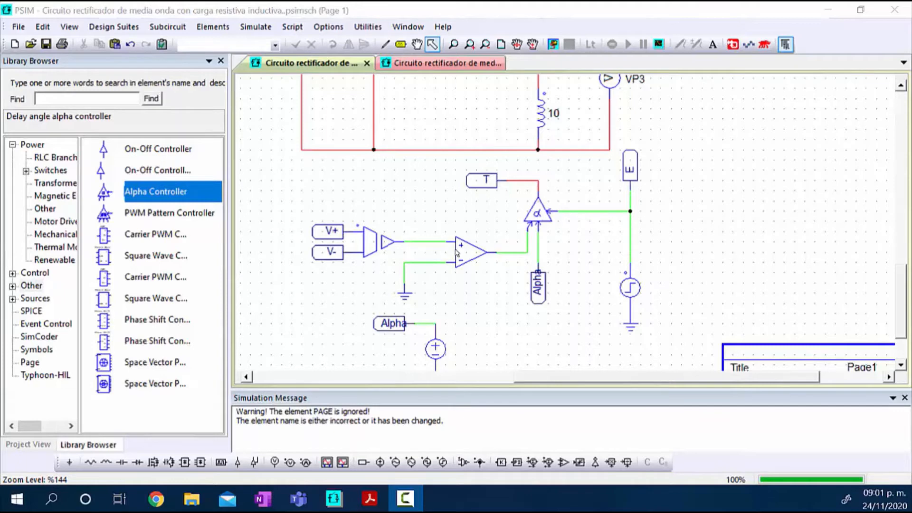
double_click(542, 209)
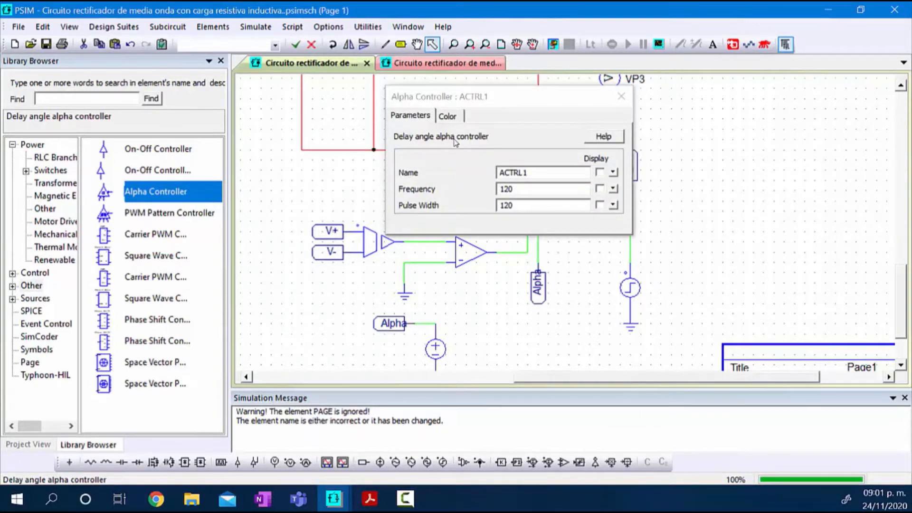
click(621, 96)
- Run the simulation of the resistive-inductive half-wave rectifier, plot VP1 and VP3 together, and maximize the graph window
scroll(489, 199, up, 3)
scroll(489, 200, up, 6)
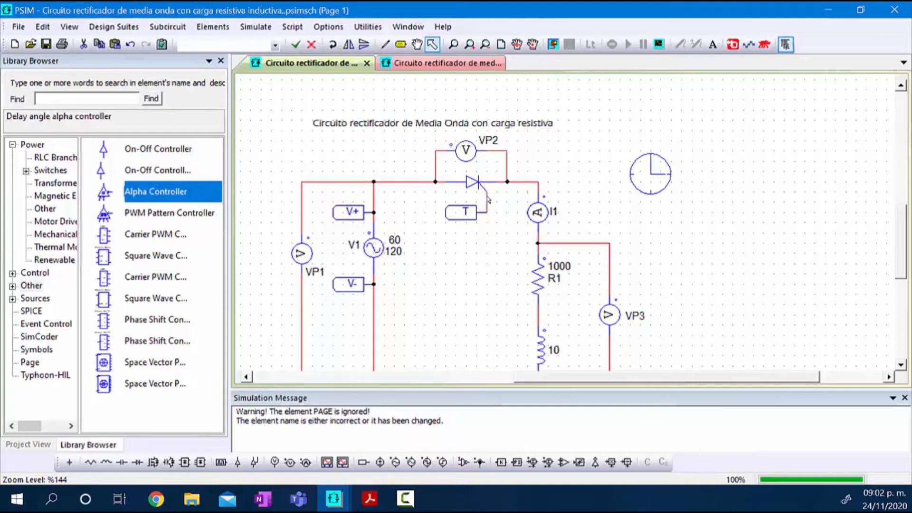
click(552, 45)
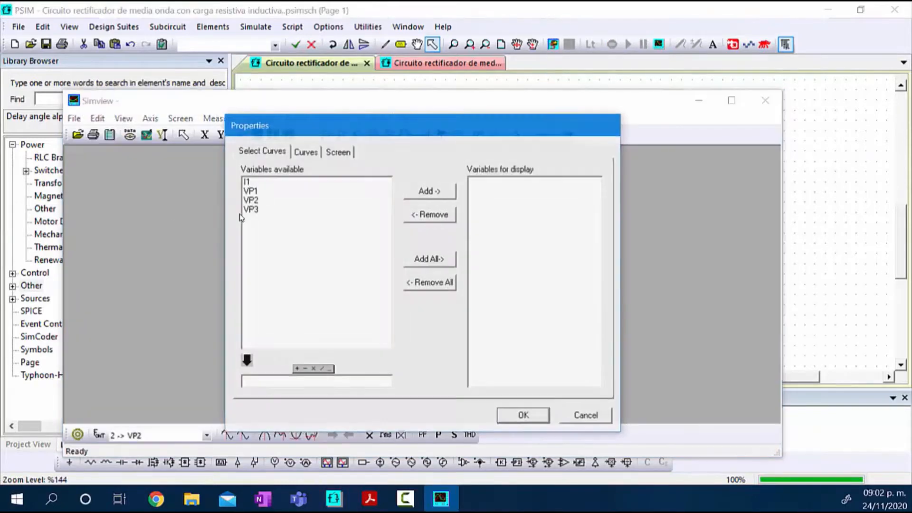
click(249, 192)
click(429, 191)
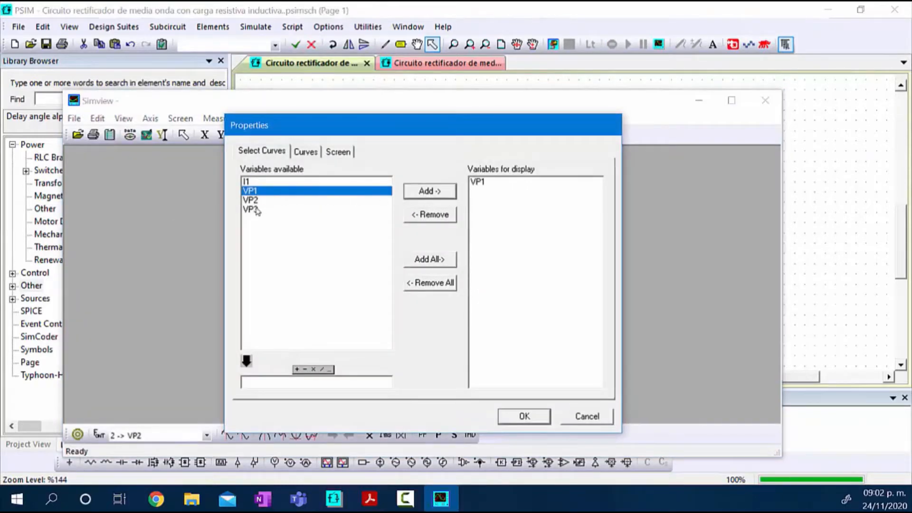
click(250, 210)
click(419, 190)
click(523, 415)
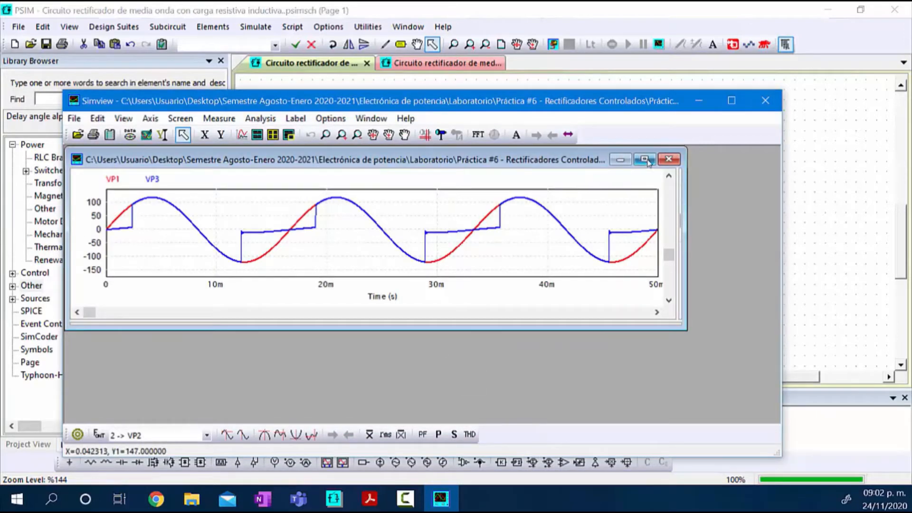
click(648, 161)
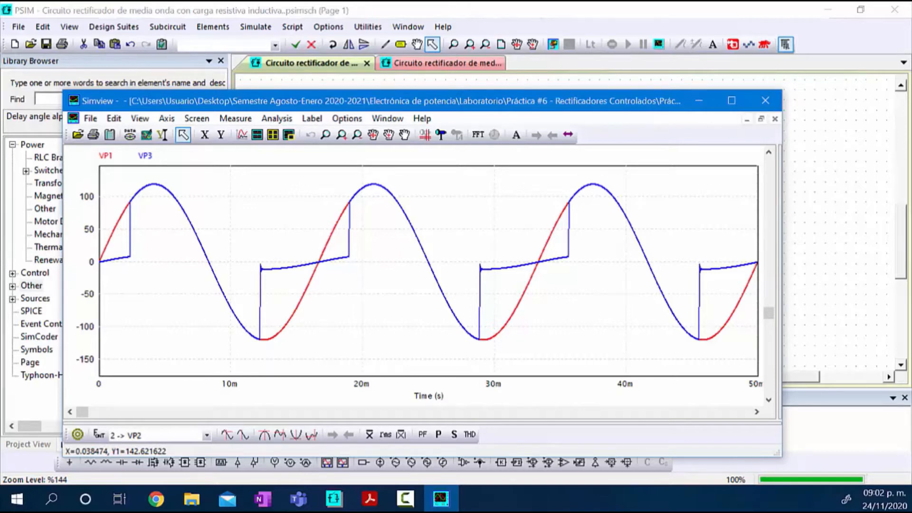
- Add a second plot screen showing the VP1 and VP2 curves for the resistive-inductive rectifier
click(257, 135)
click(258, 192)
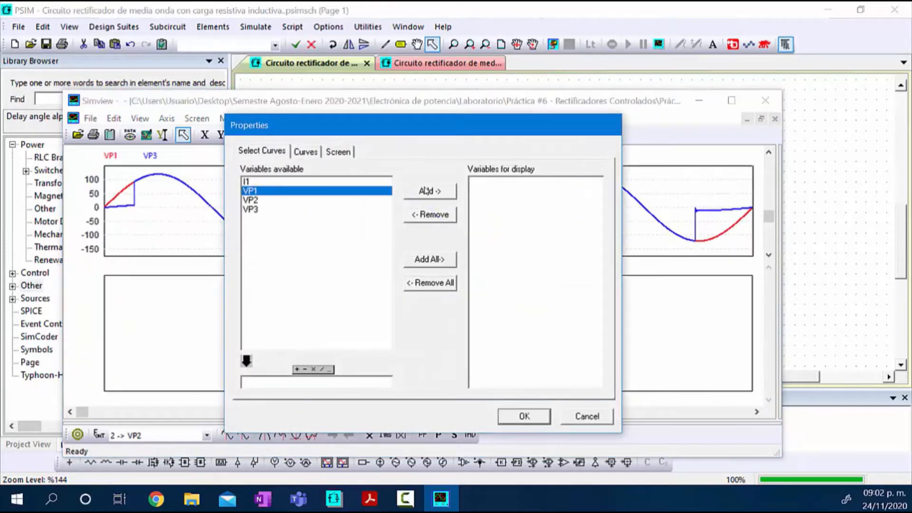
click(425, 191)
click(265, 202)
click(416, 192)
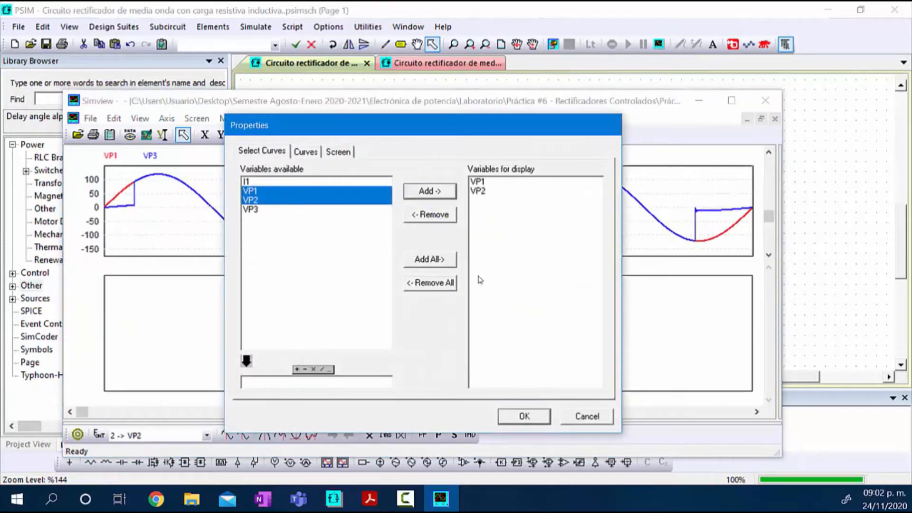
click(521, 416)
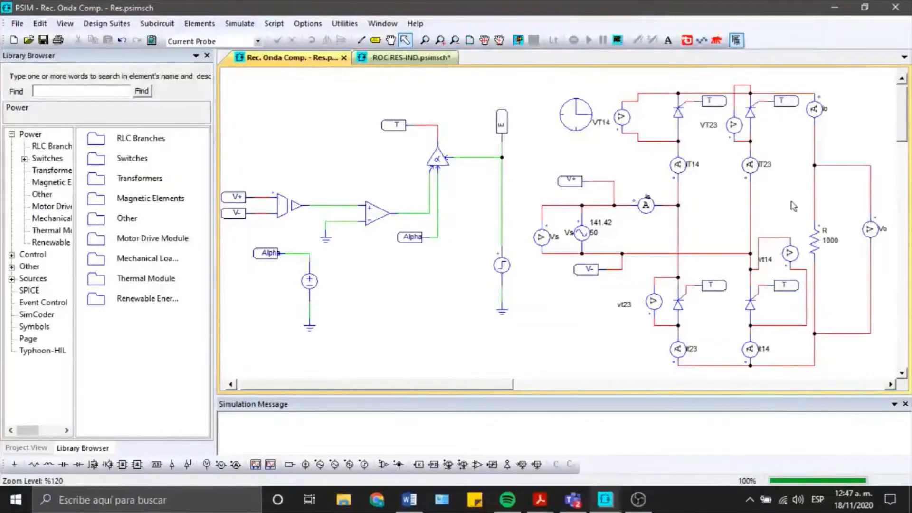
- Run the simulation of the resistive-load full-wave rectifier, plot the source voltage Vs, and maximize the graph window
click(230, 25)
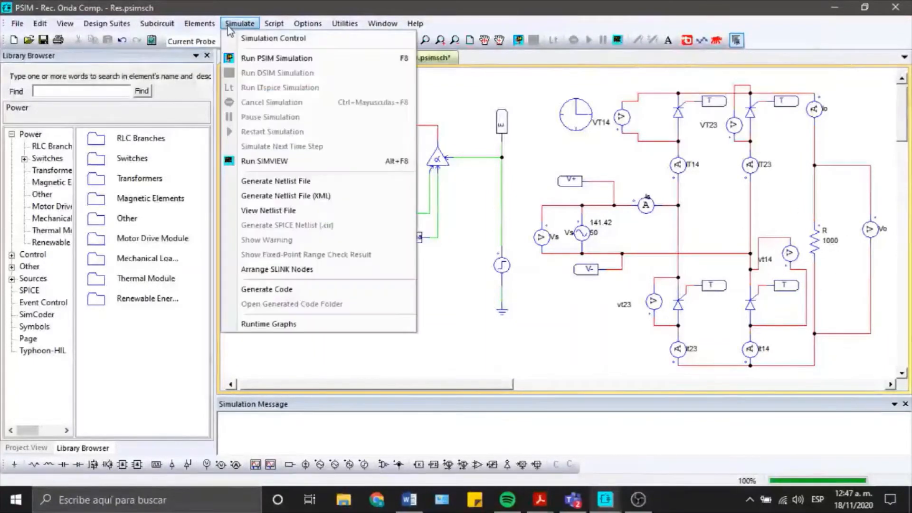
click(259, 61)
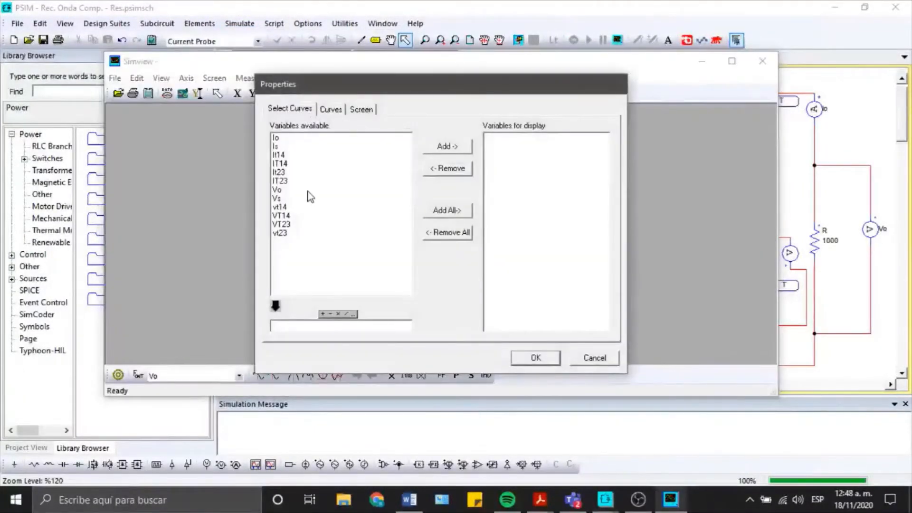
click(283, 199)
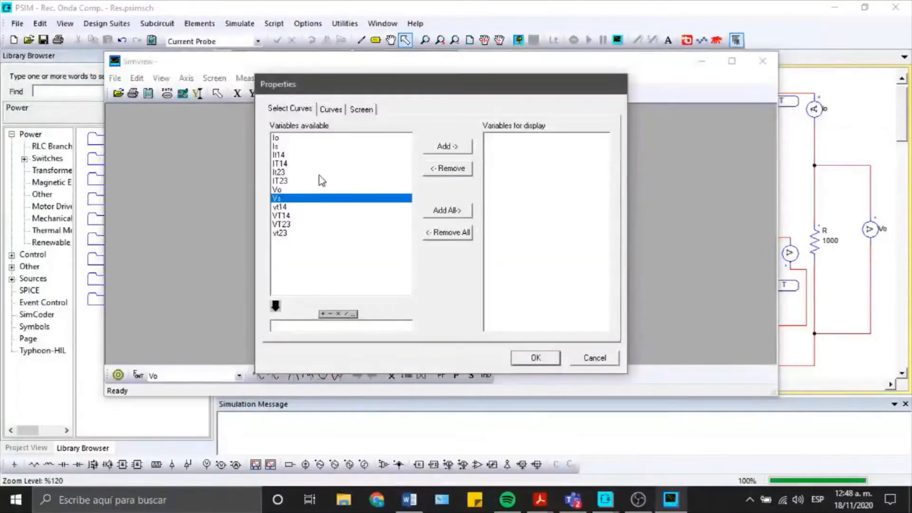
click(447, 147)
click(536, 357)
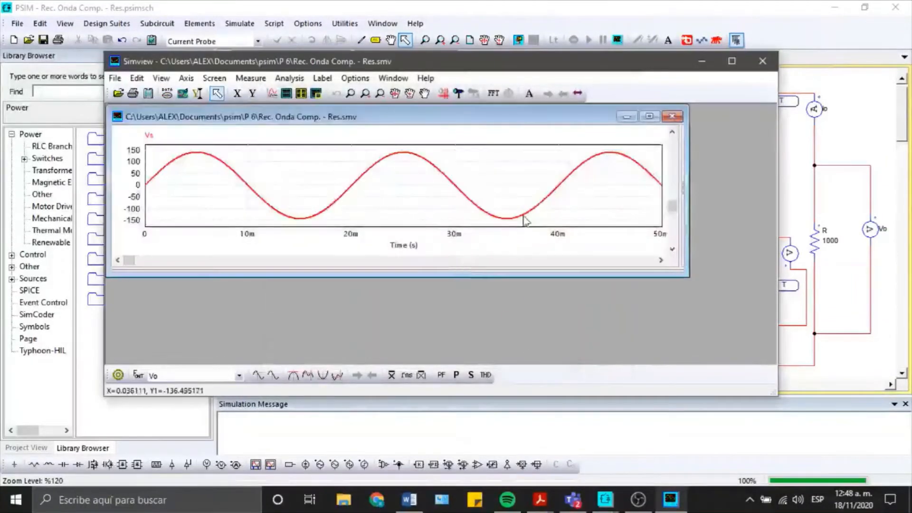
click(649, 117)
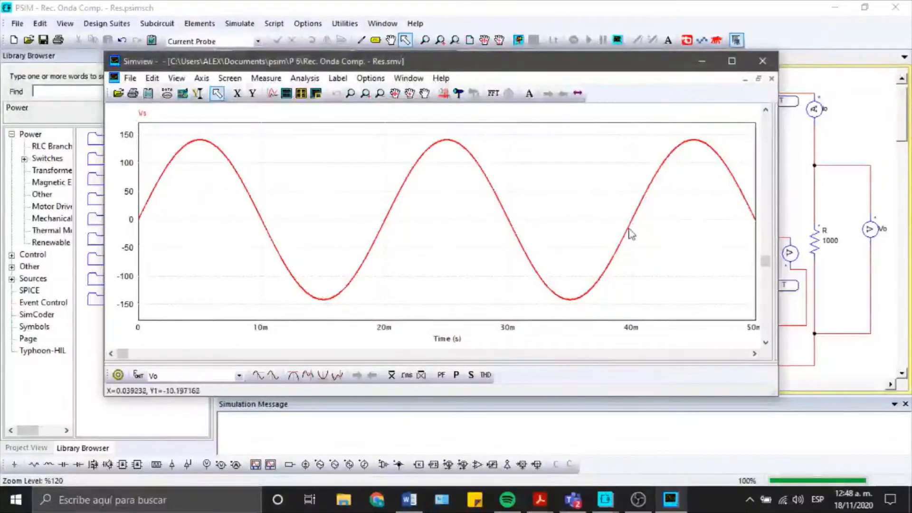
- Add a second plot screen showing the output voltage Vo below the Vs plot
click(286, 94)
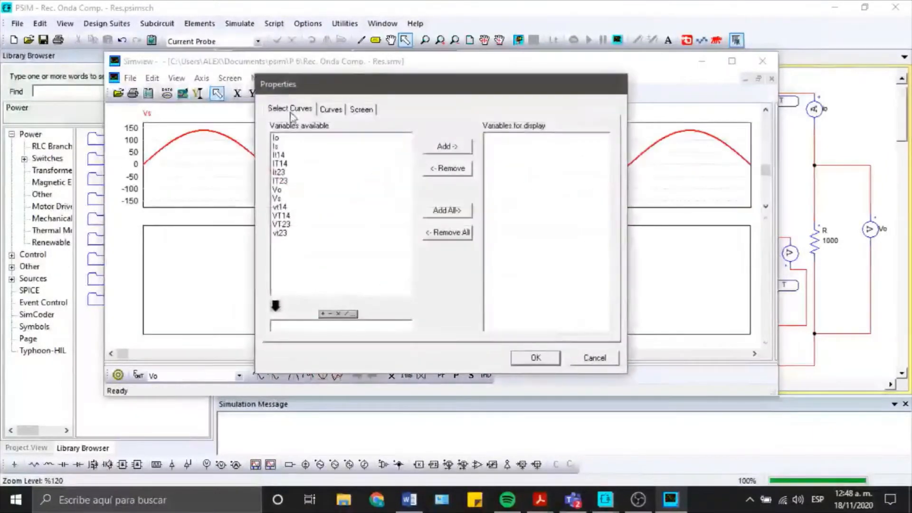
click(278, 191)
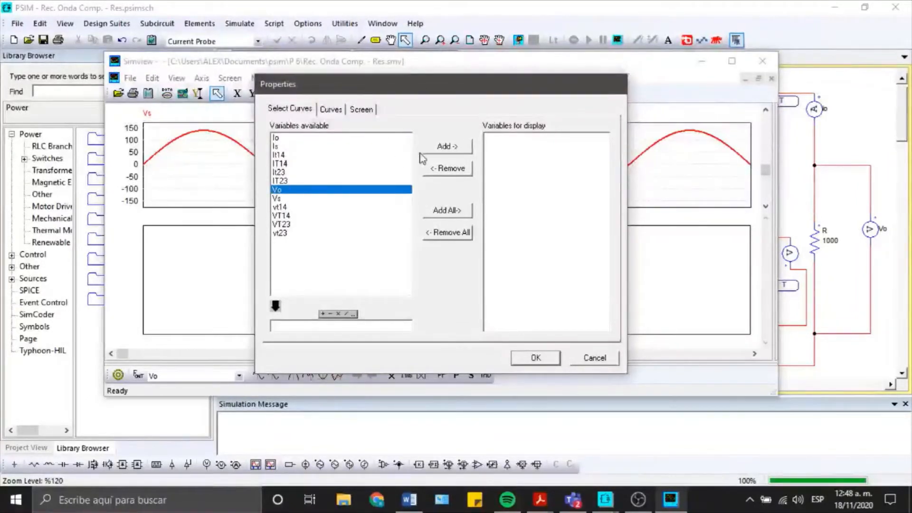
click(446, 146)
click(535, 358)
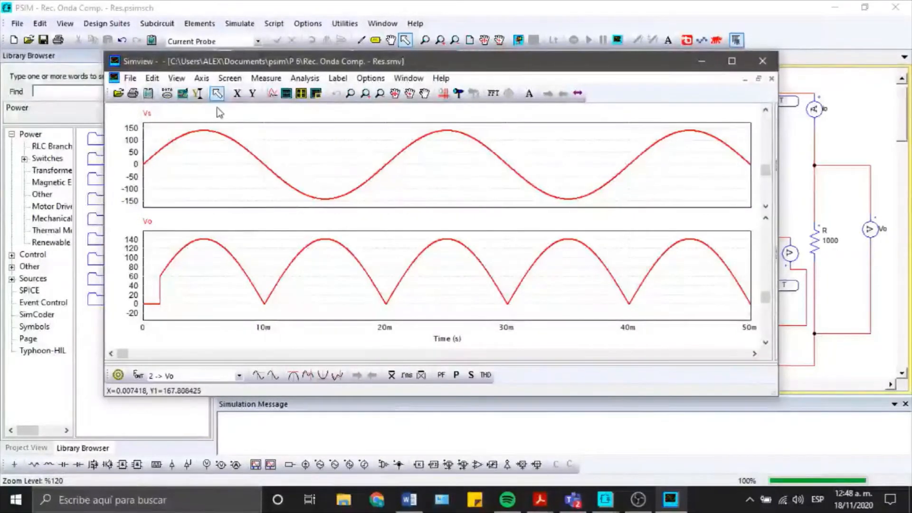
- Overlay the Vs curve on the Vo plot, enlarge the graph window to full screen, and close it after viewing
double_click(264, 257)
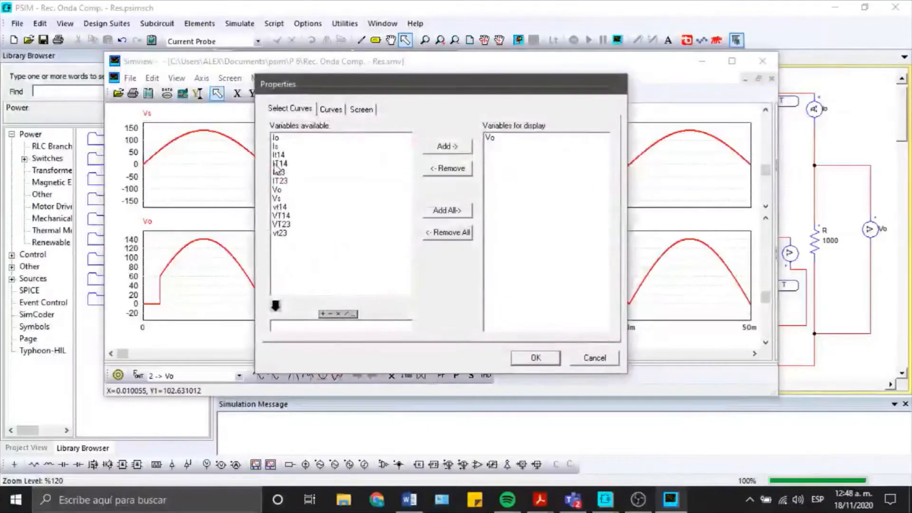
click(284, 198)
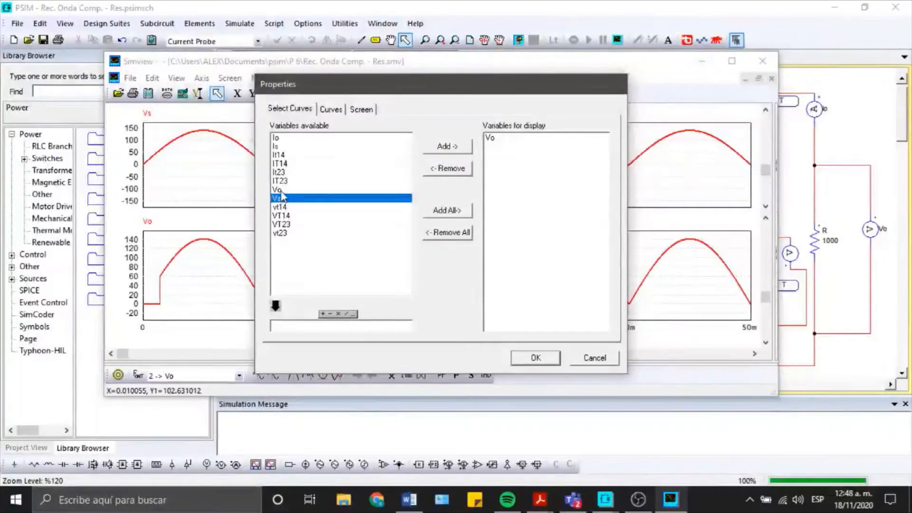
ctrl+click(277, 190)
click(449, 147)
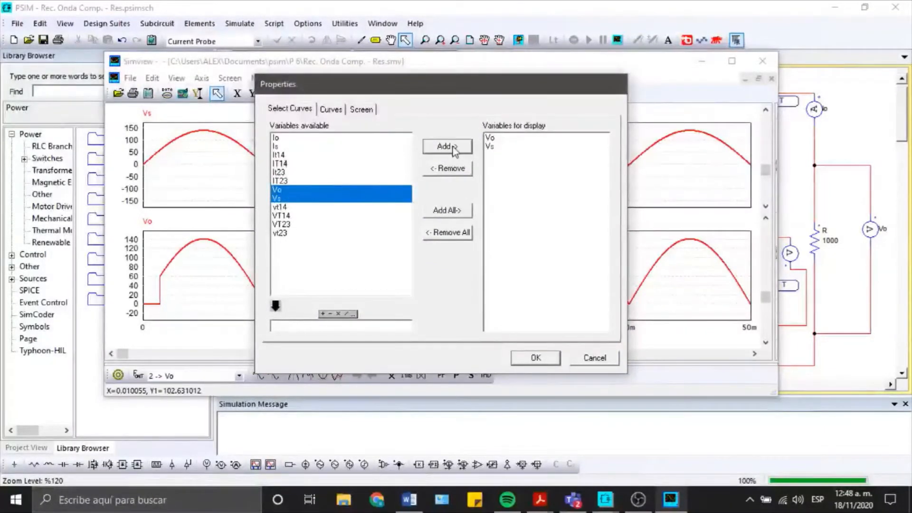
click(535, 357)
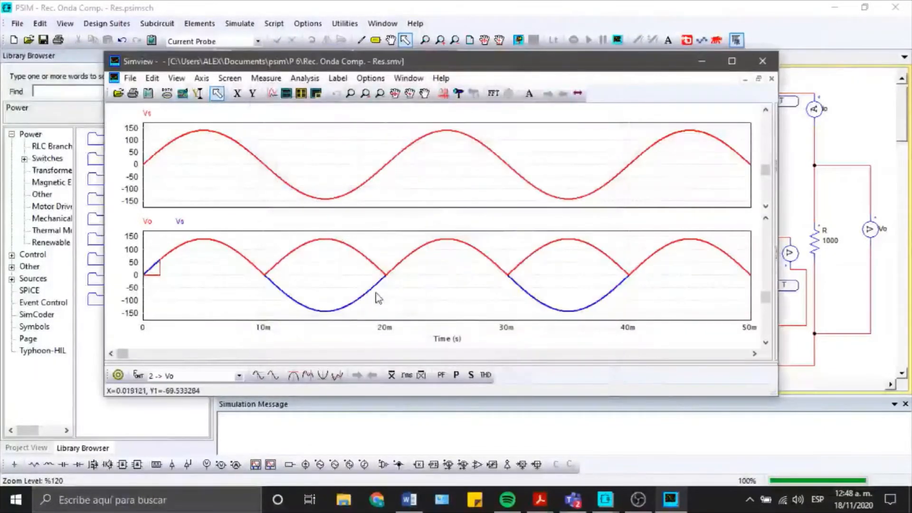
click(731, 60)
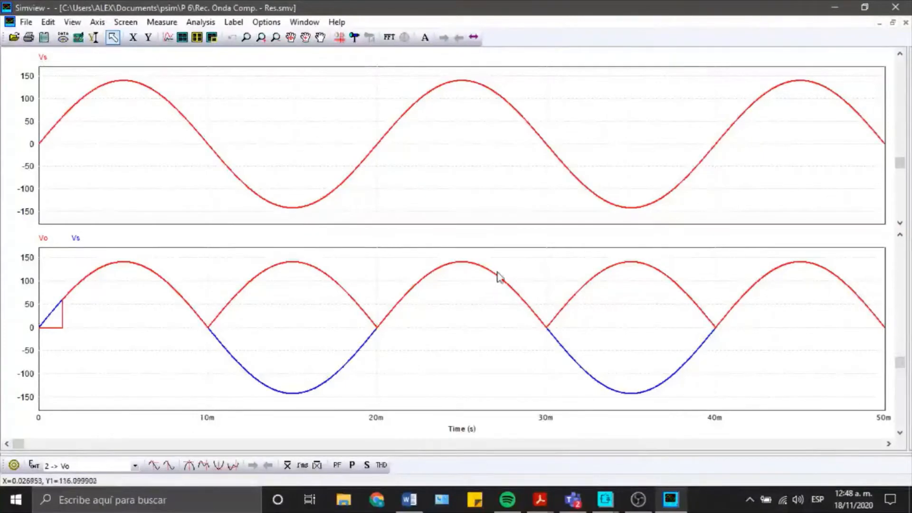
click(893, 7)
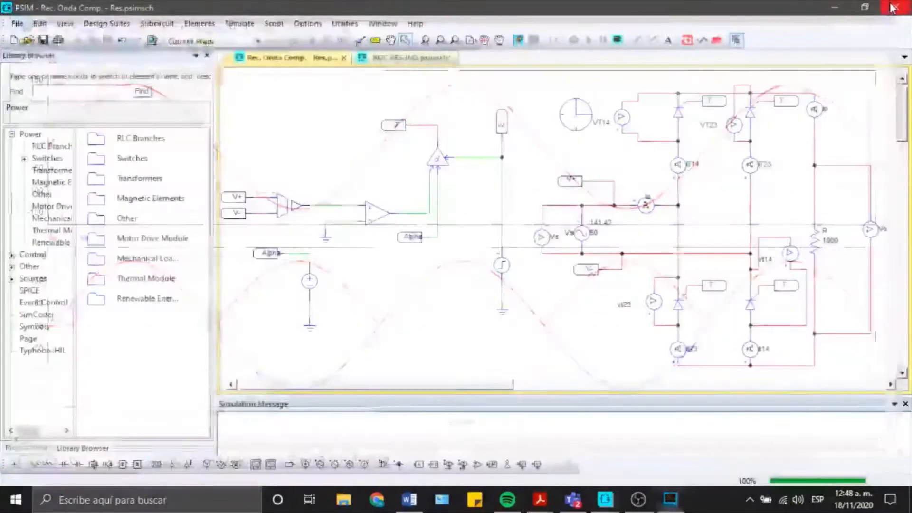
- Run the simulation of the ROC RES-IND full-wave rectifier, plot the load current Io in a maximized graph, and close the viewer
click(422, 63)
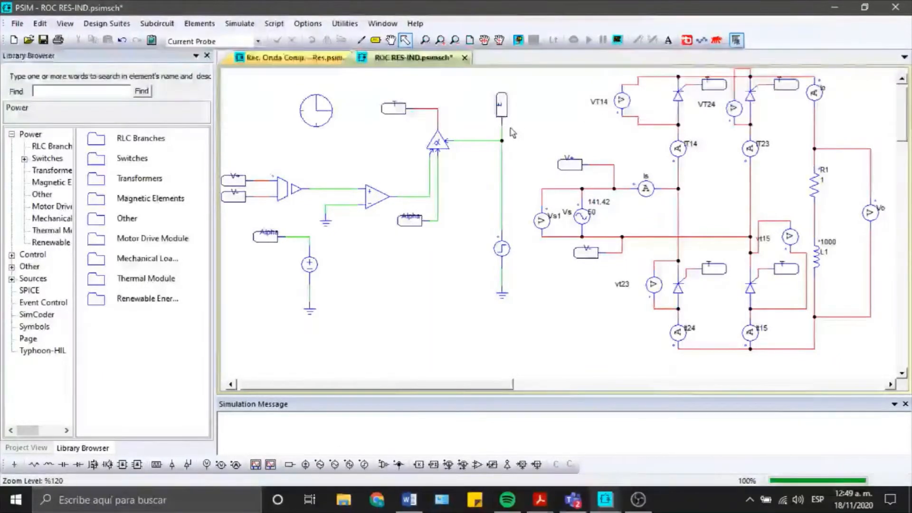
click(240, 24)
click(259, 56)
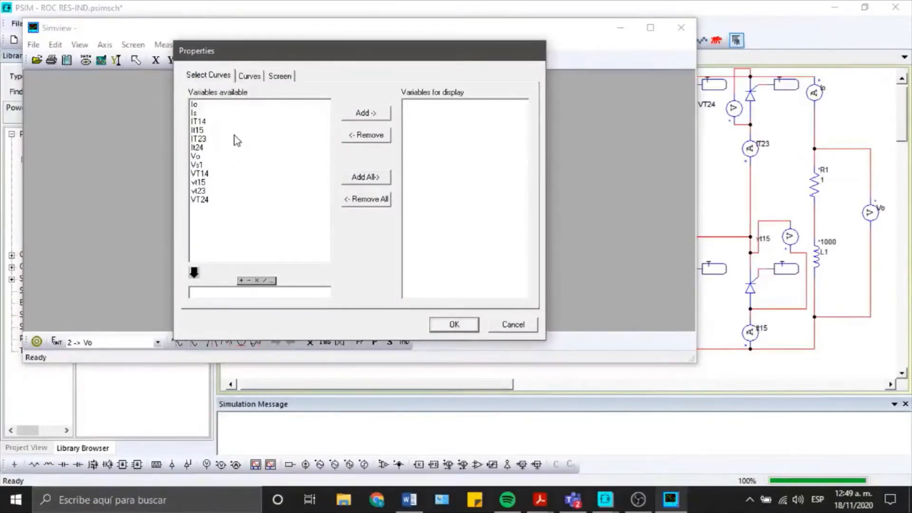
click(195, 106)
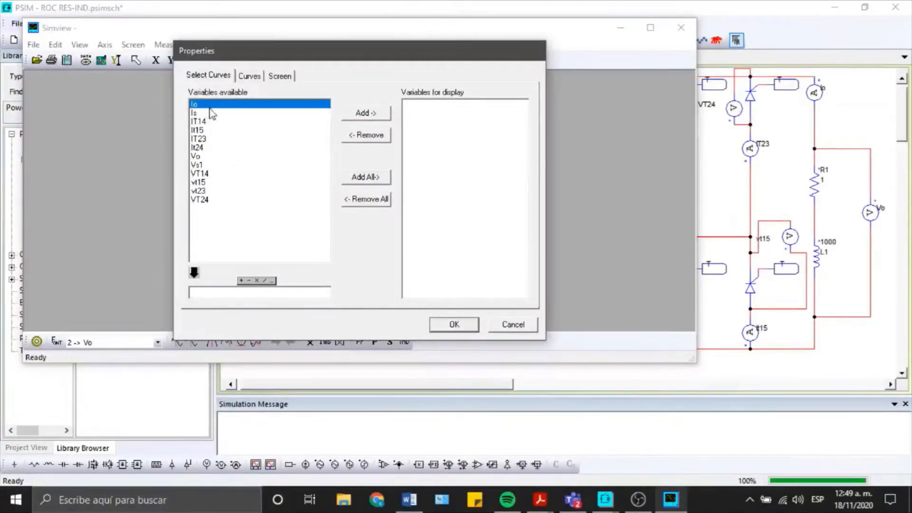
click(366, 113)
click(454, 325)
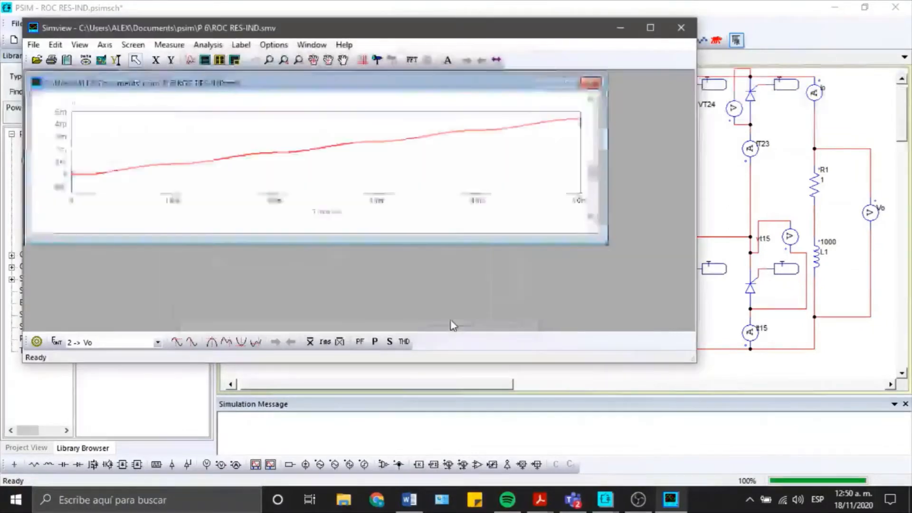
click(567, 84)
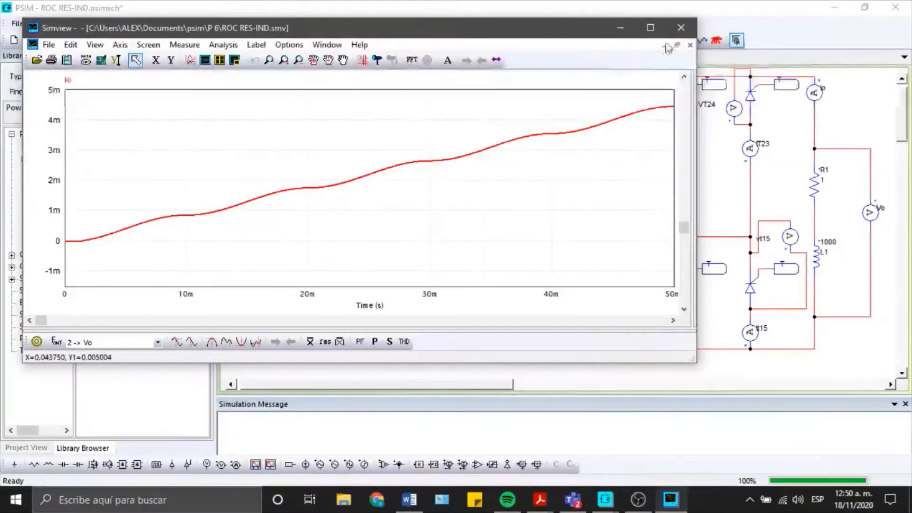
click(681, 27)
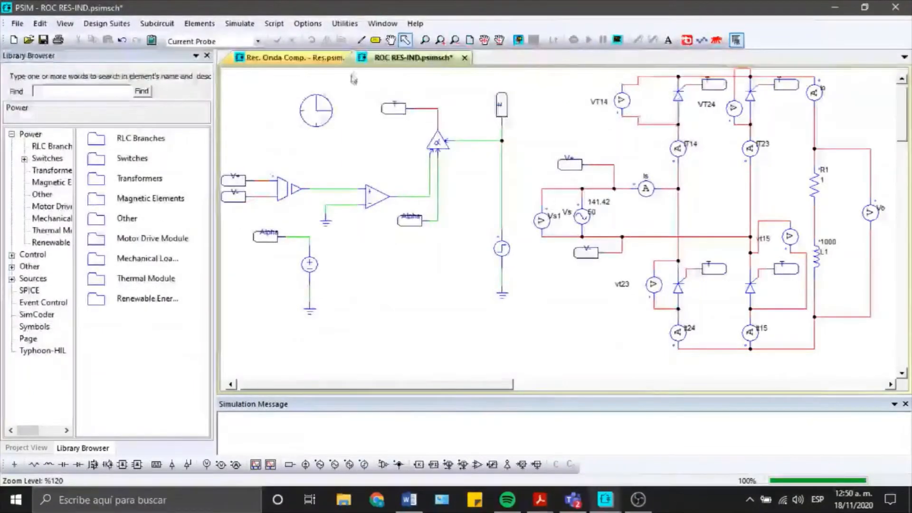
- Rerun the ROC RES-IND simulation, plot the thyristor currents IT14 and It15 together, and maximize the graph window
click(238, 23)
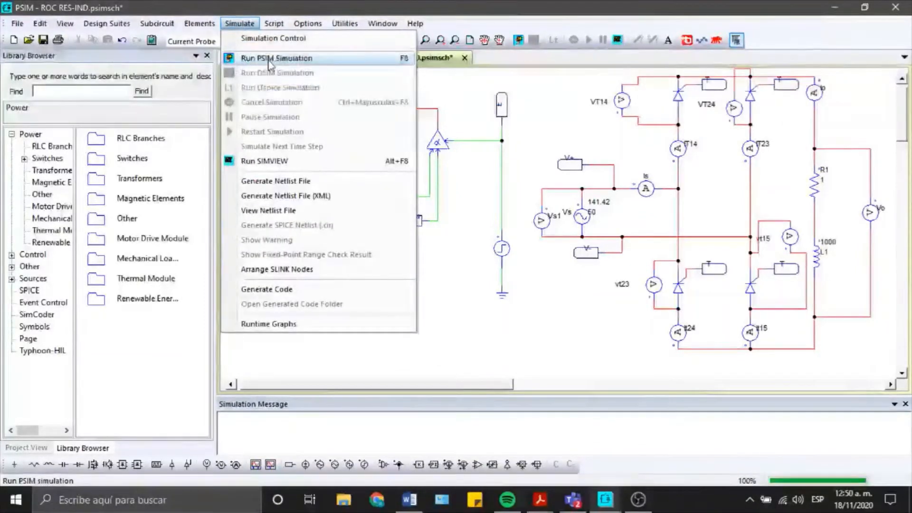
click(269, 59)
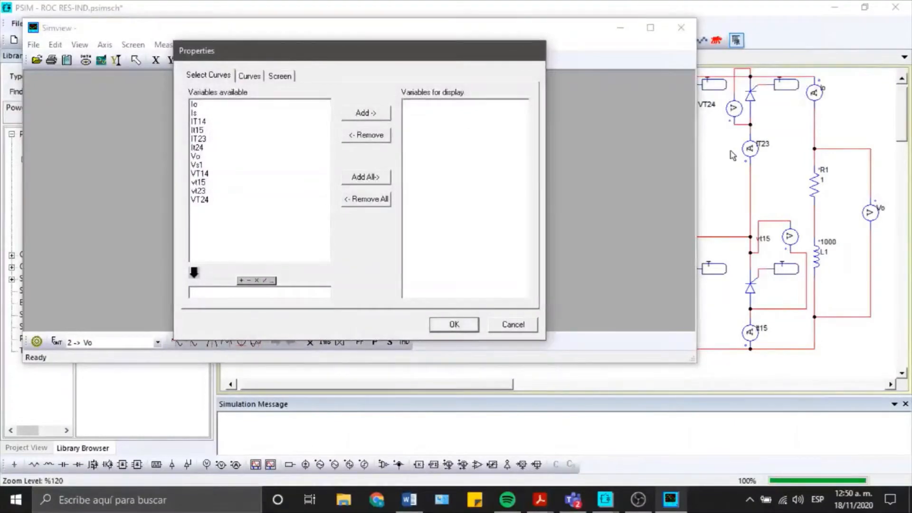
click(718, 181)
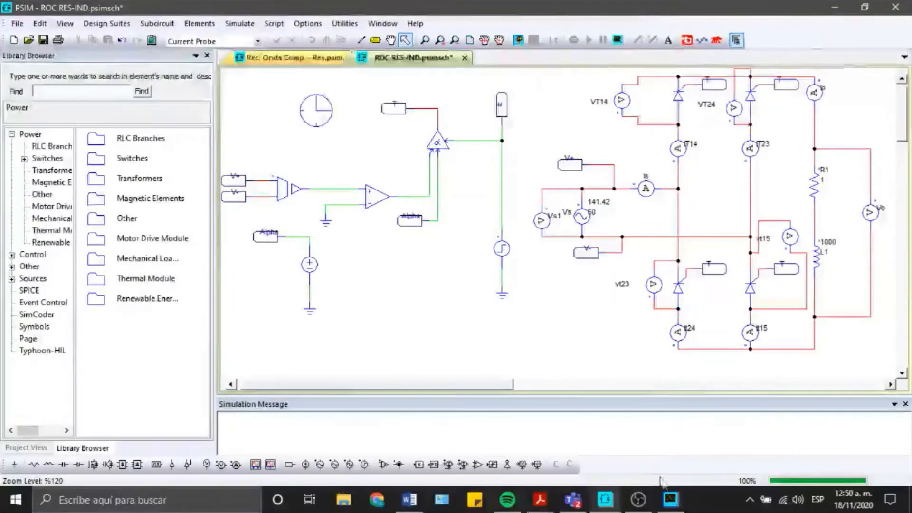
click(670, 499)
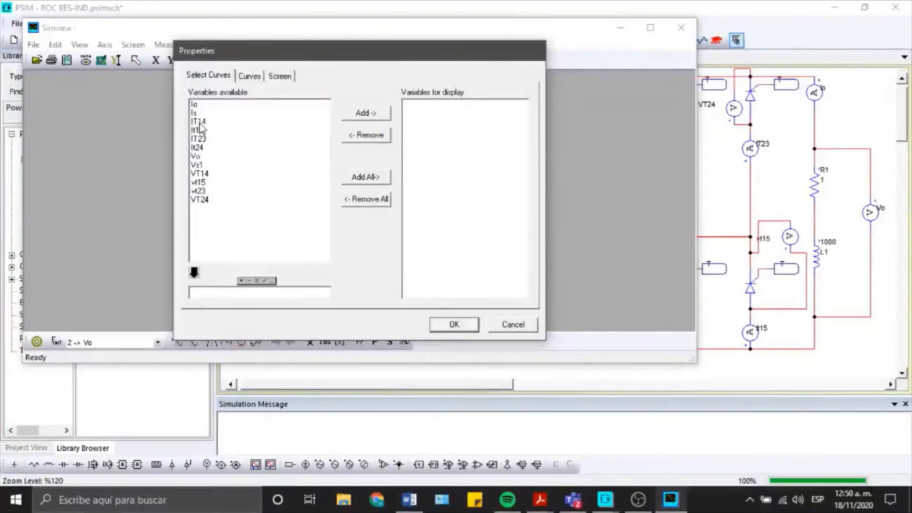
drag(196, 122, 198, 134)
click(349, 116)
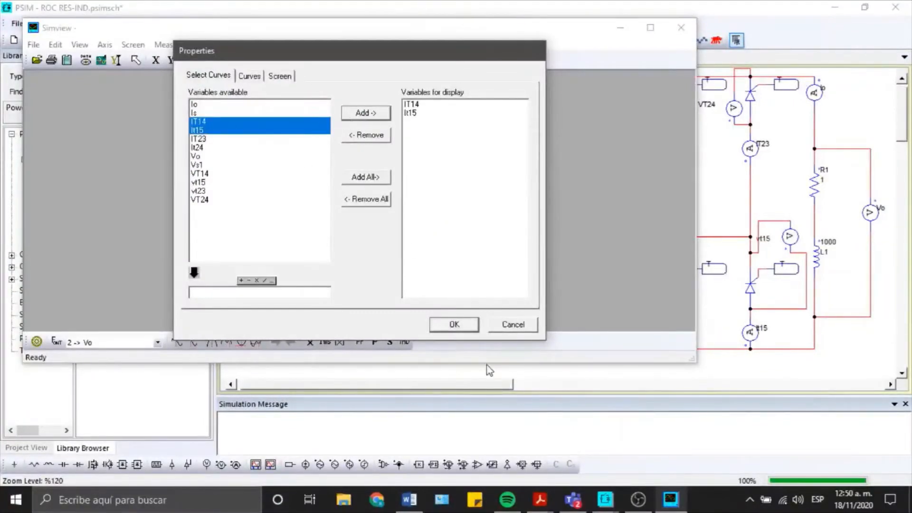
click(455, 327)
click(567, 83)
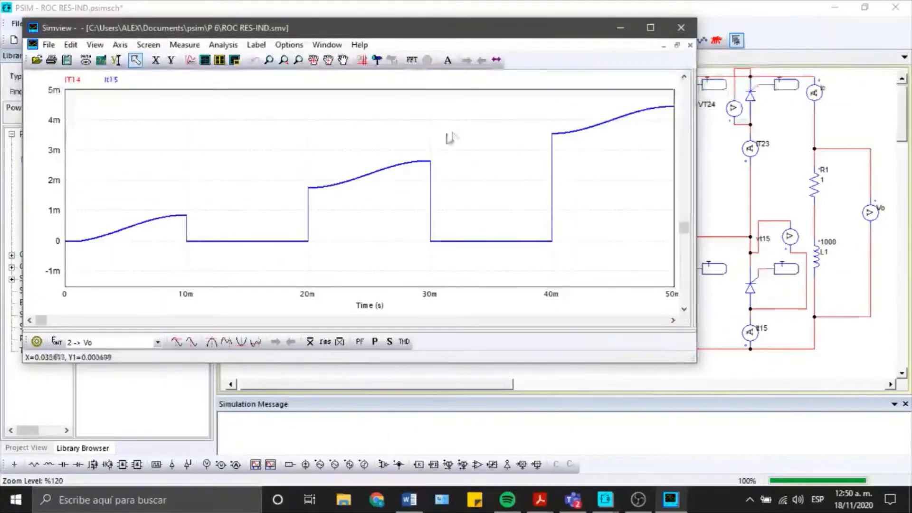
- Compare the overlapping IT14 and It15 curves by bringing each one to the front alternately
click(72, 80)
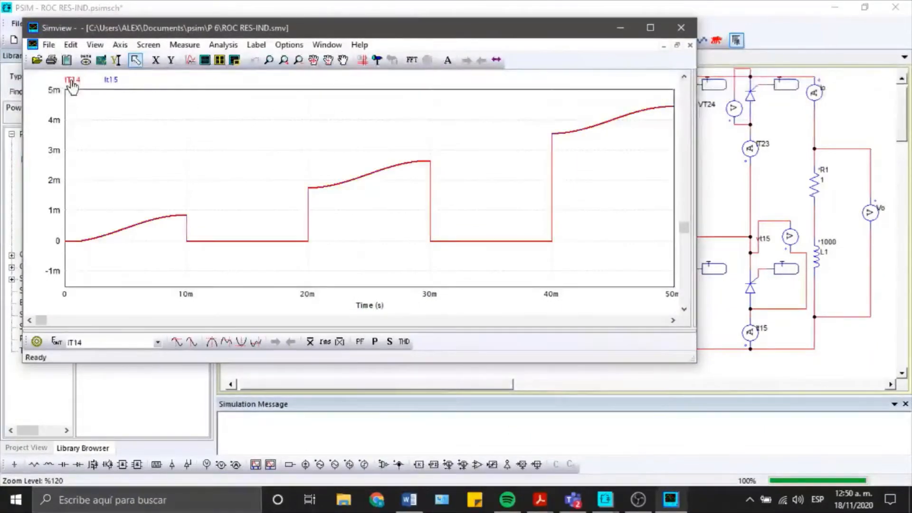
click(111, 80)
click(73, 80)
click(108, 81)
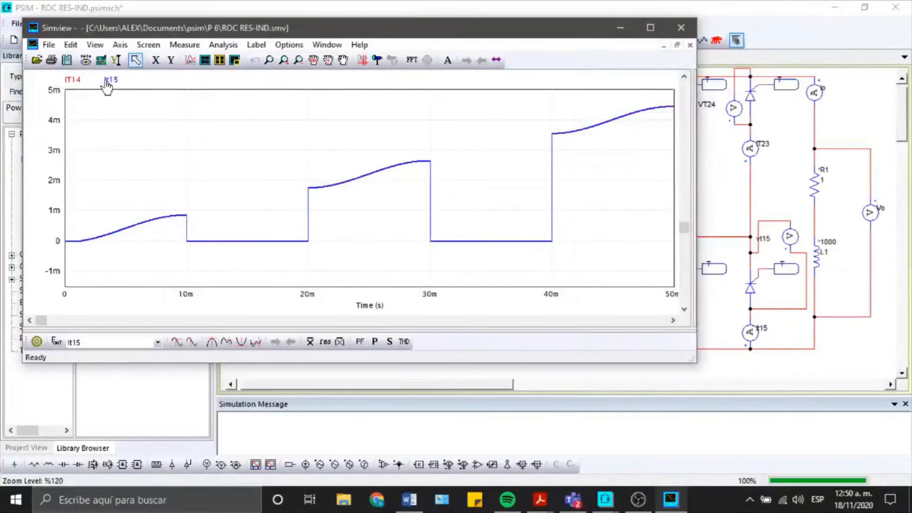
click(74, 82)
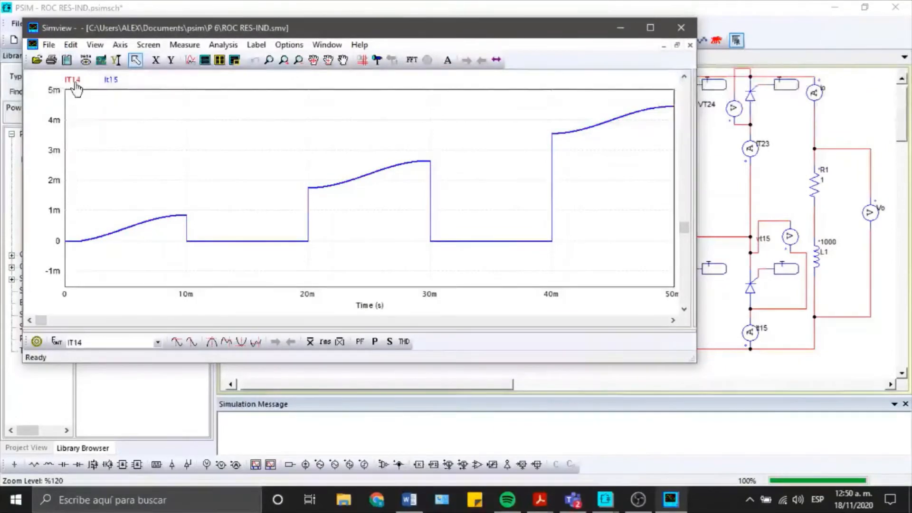
click(110, 80)
- Add a second plot screen with the IT23 and It24 currents, view it full screen, and minimize the viewer
click(191, 61)
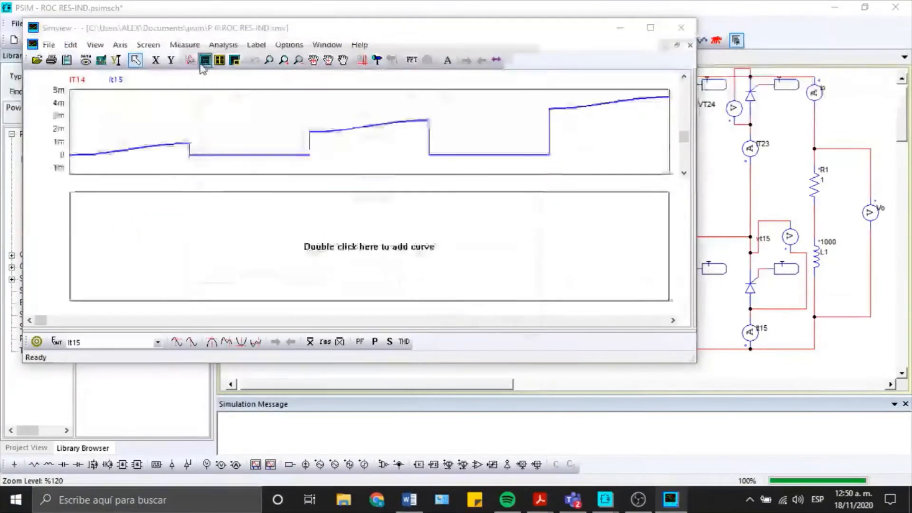
click(719, 173)
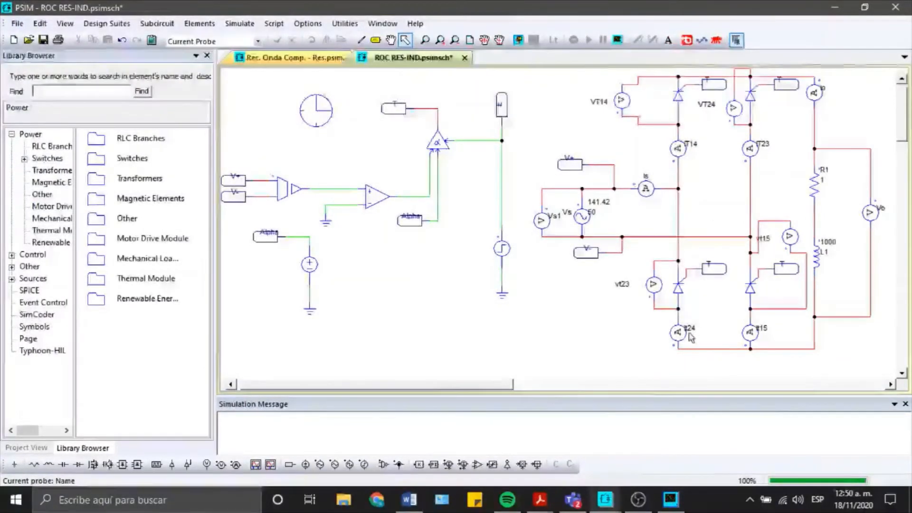
click(677, 504)
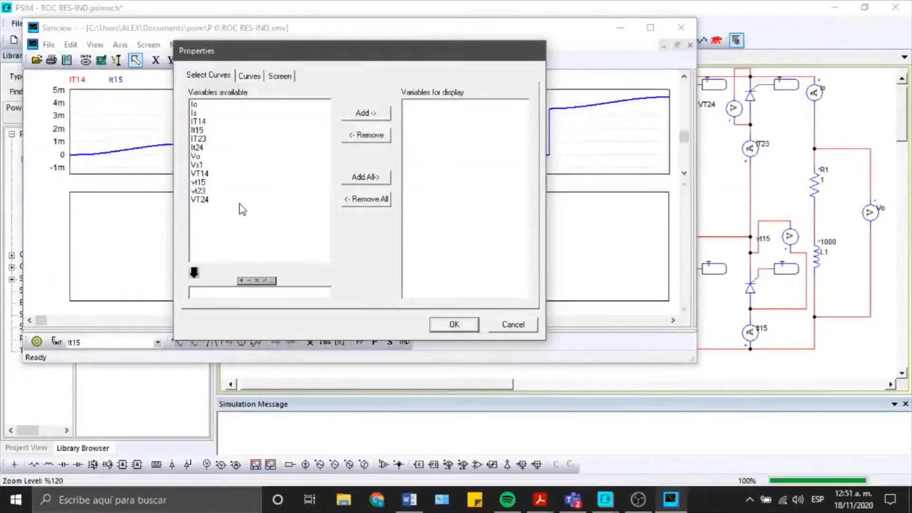
drag(199, 139, 199, 148)
click(365, 113)
click(454, 325)
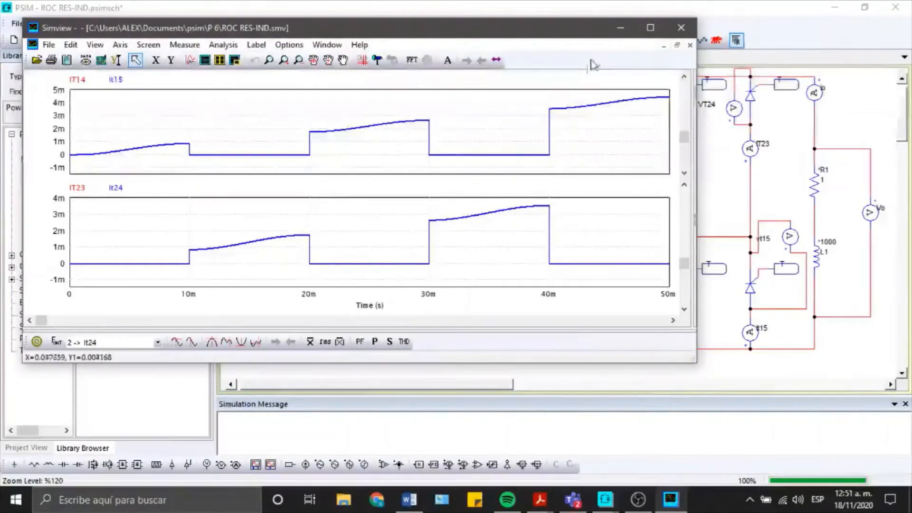
click(651, 28)
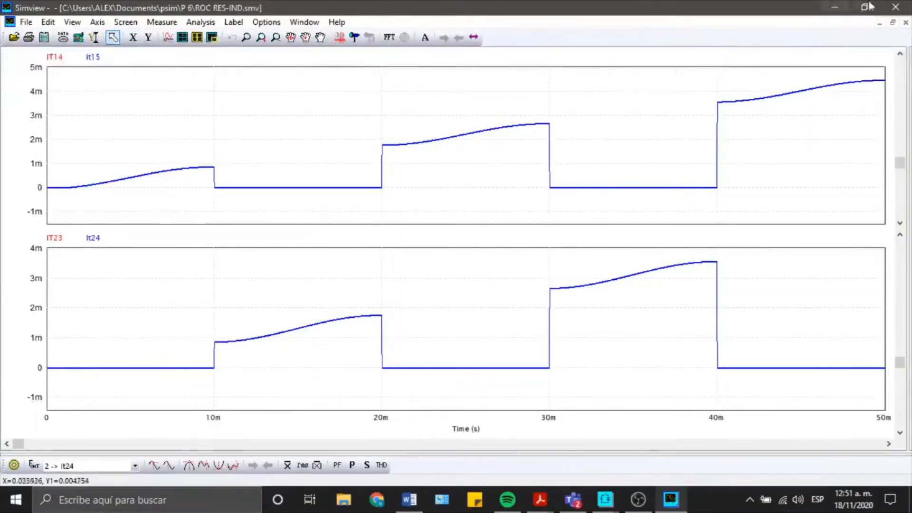
click(834, 2)
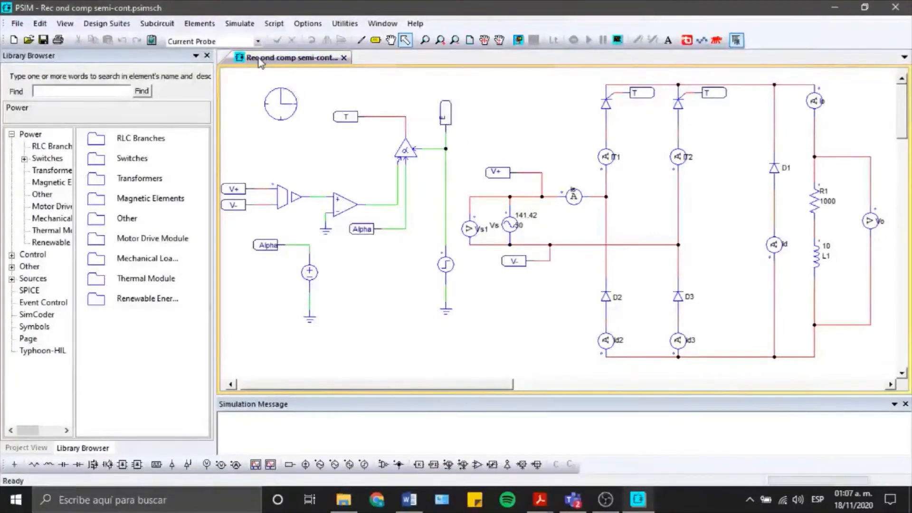
- Run the simulation of the semi-controlled full-wave rectifier and plot the source voltage Vs1
click(240, 23)
click(257, 57)
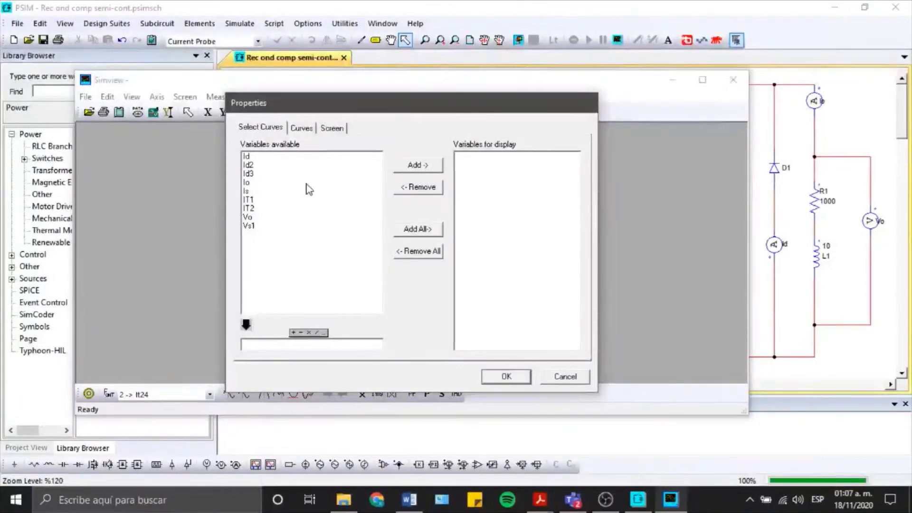
click(252, 225)
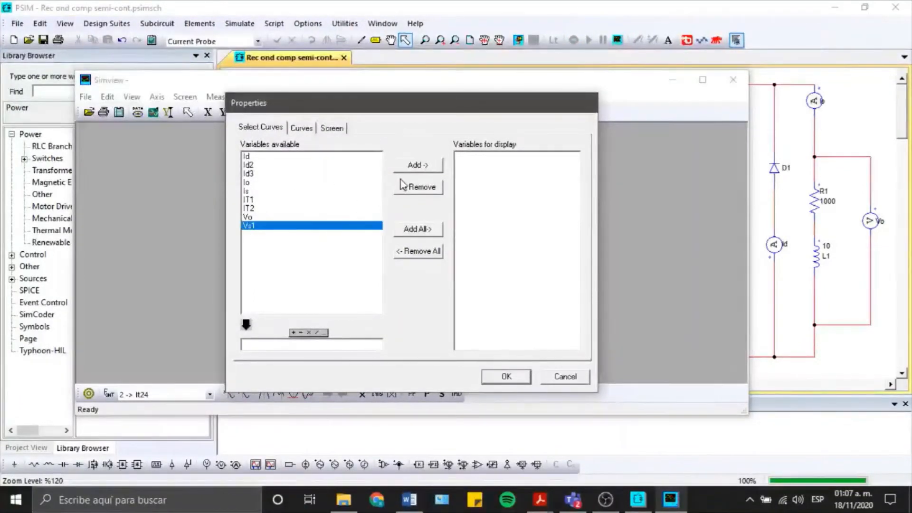
click(407, 166)
click(505, 377)
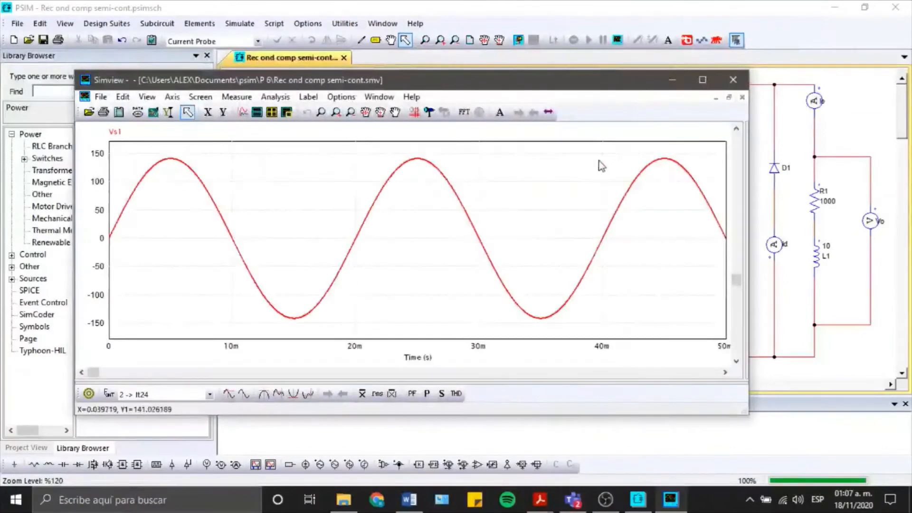
- Add a second plot screen showing Vo and Vs1 together, and bring the Vo curve to the front
click(257, 112)
click(254, 217)
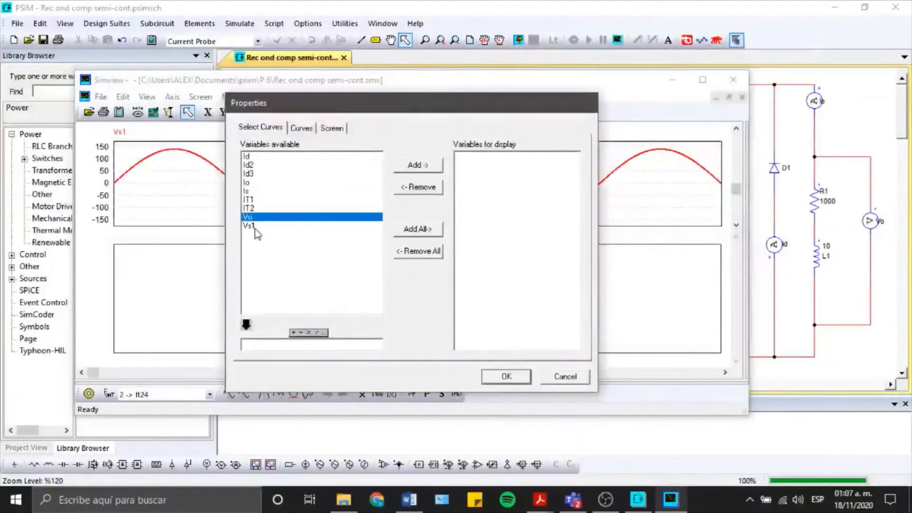
shift+click(251, 226)
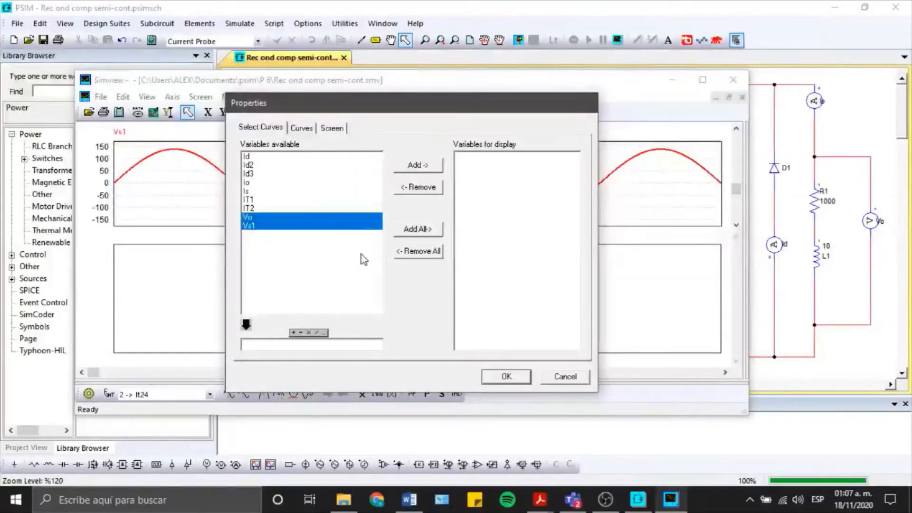
click(416, 166)
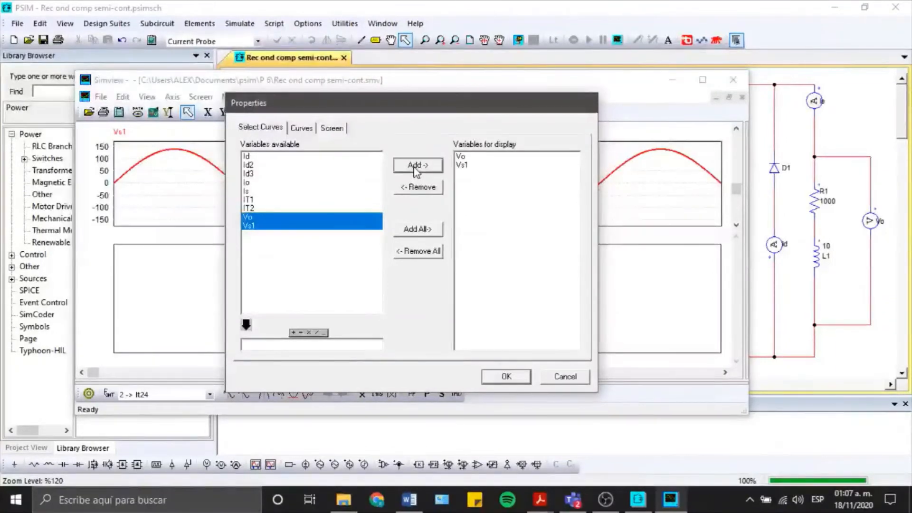
click(509, 375)
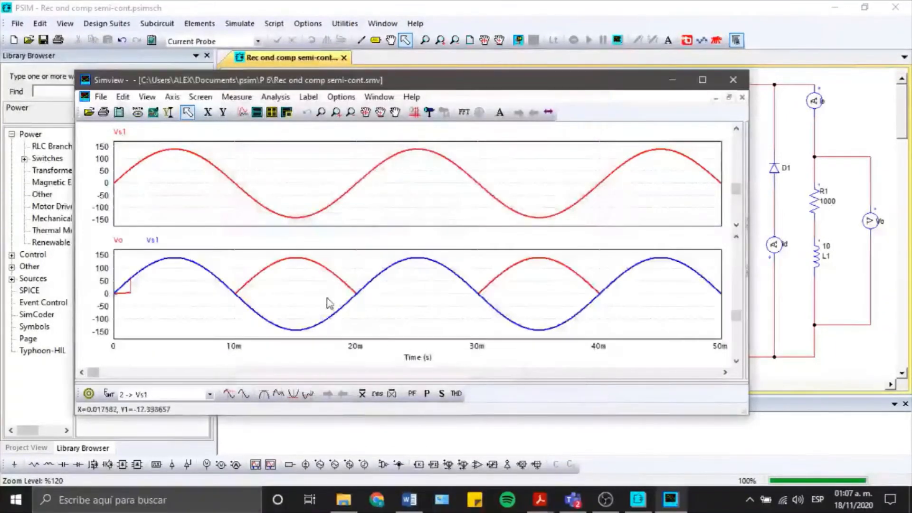
click(119, 243)
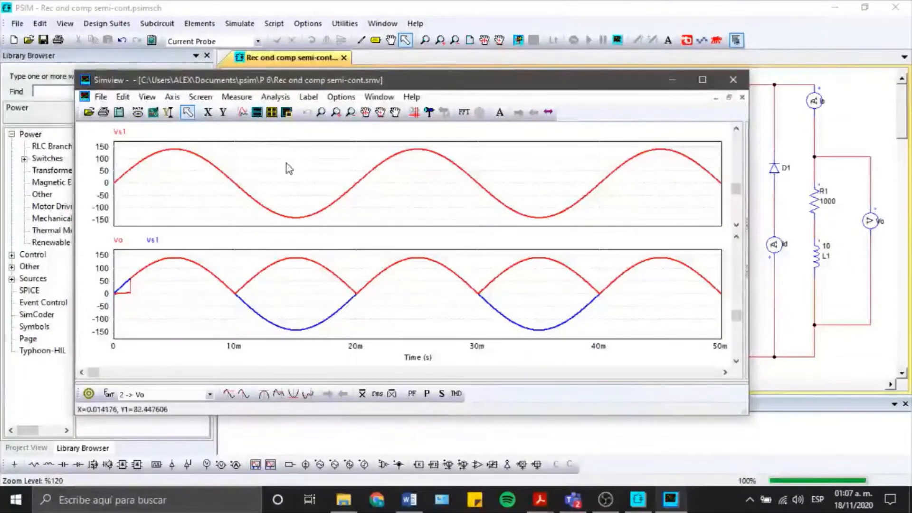
- Close the current waveform plots and rerun the simulation of the semi-controlled full-wave rectifier
click(257, 112)
click(562, 375)
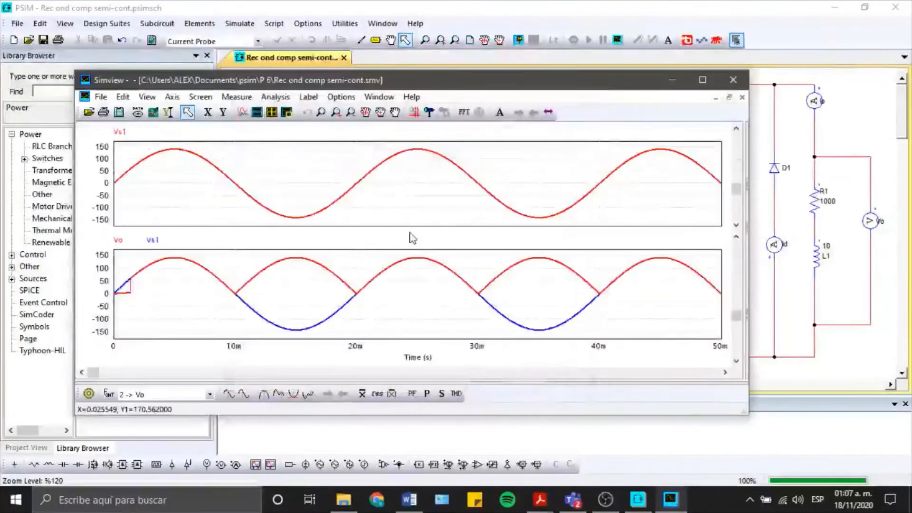
click(733, 80)
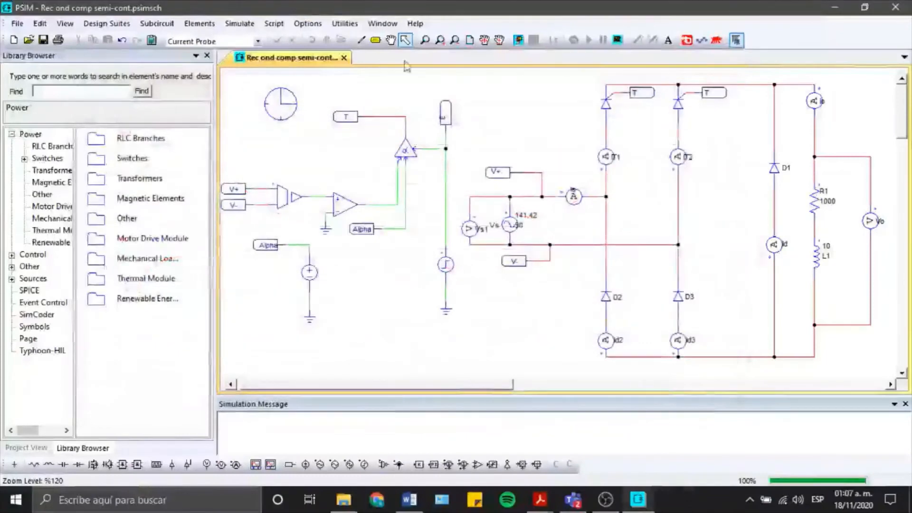
click(239, 23)
click(266, 57)
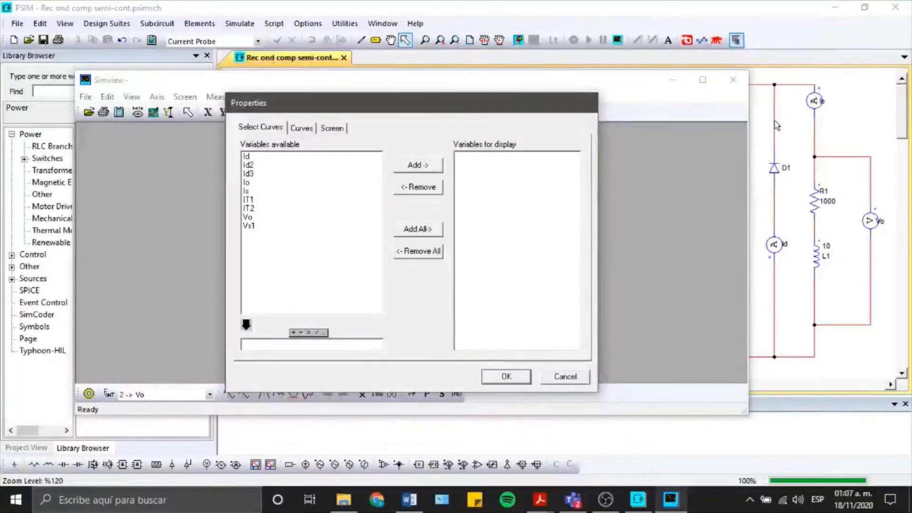
- Check the diode and thyristor probes in the schematic, and plot the Id3 and IT1 currents together in a maximized plot window
click(799, 119)
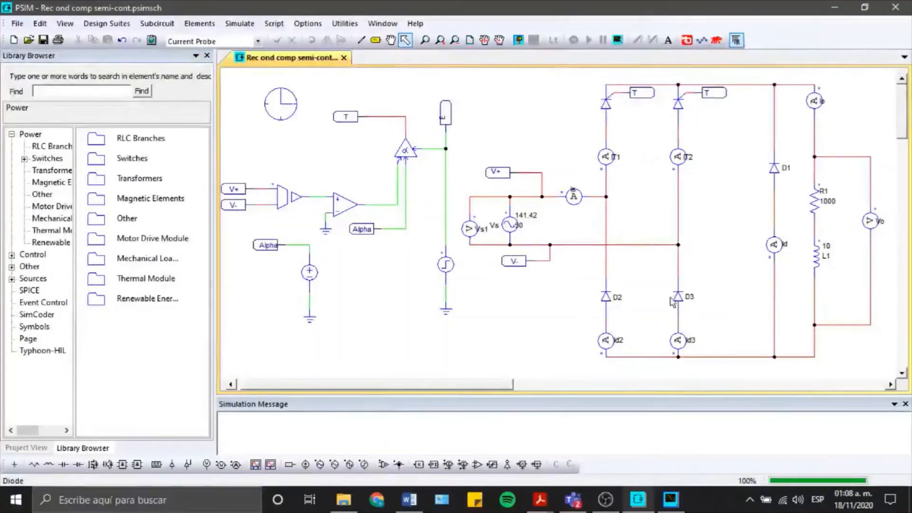
click(670, 499)
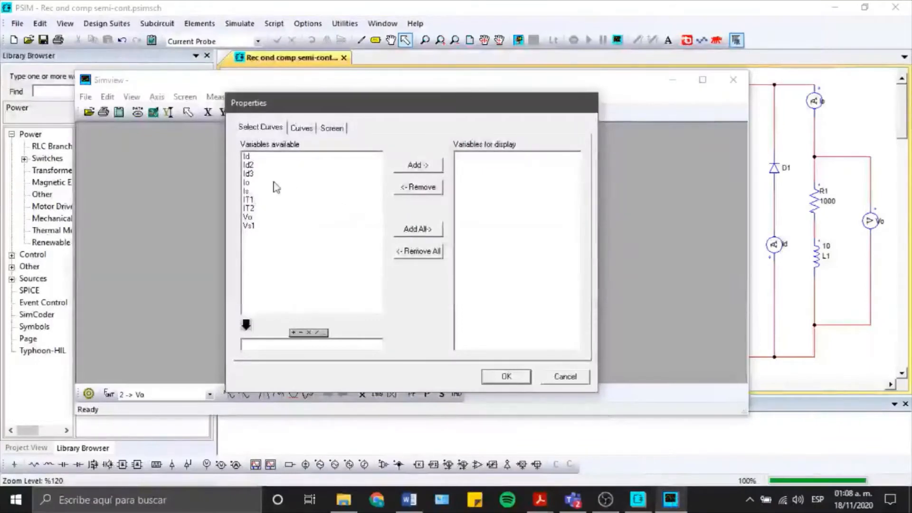
click(251, 174)
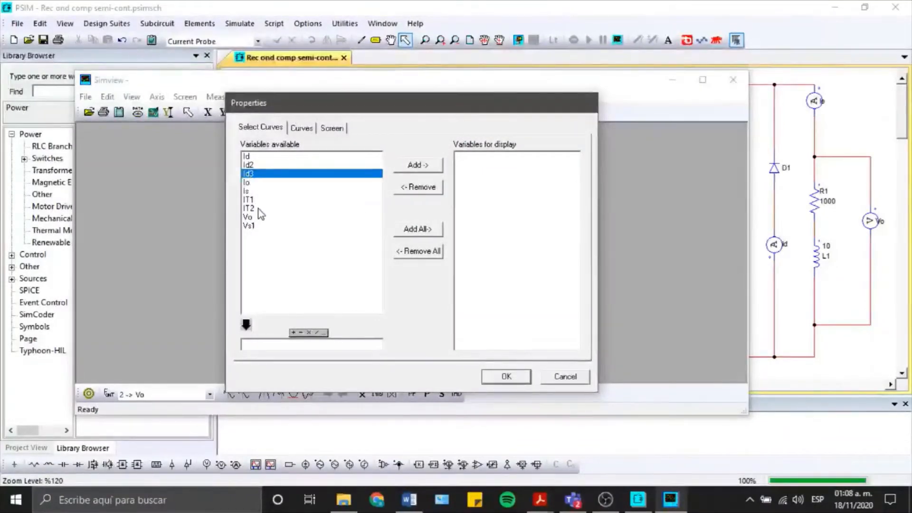
ctrl+click(251, 200)
click(419, 166)
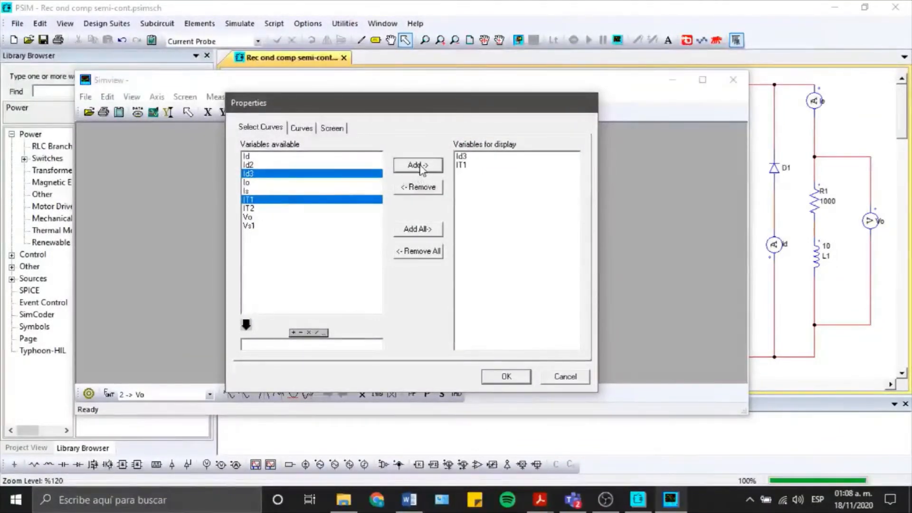
click(506, 377)
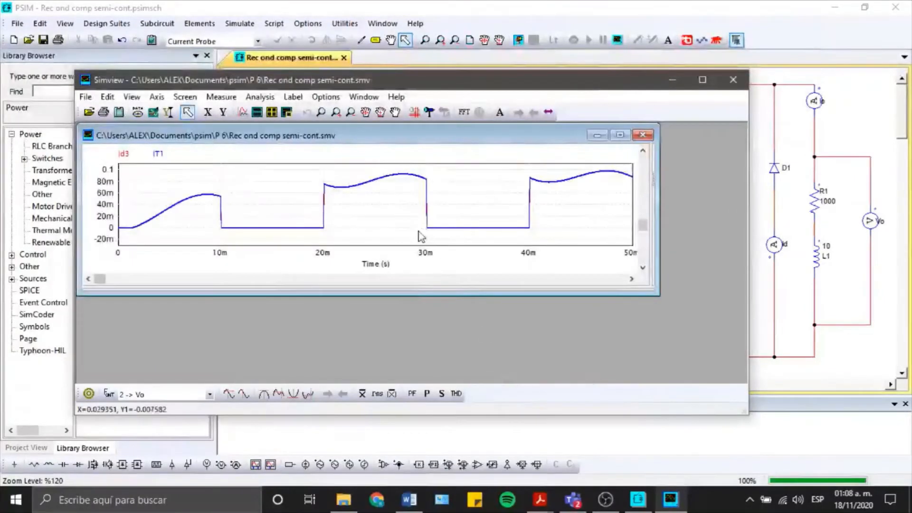
click(620, 135)
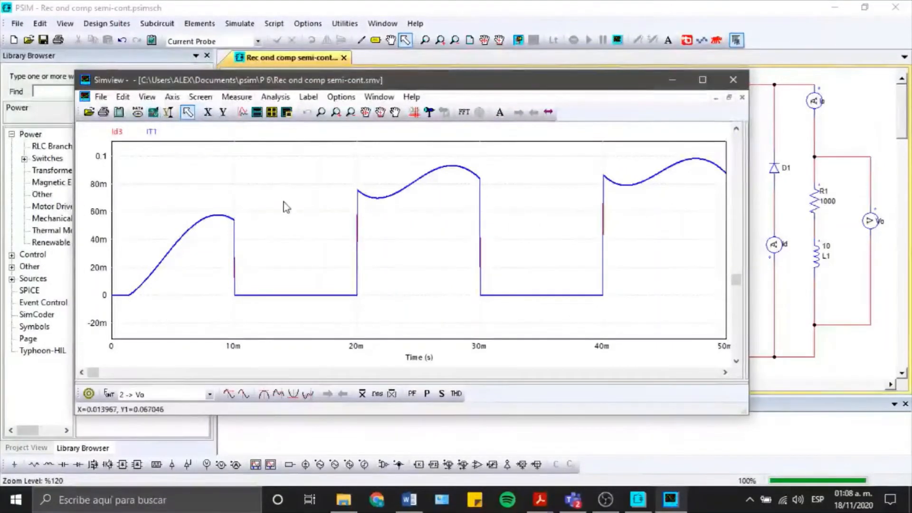
- Add a second plot screen with the Id2 and IT2 currents, checking the matching probes in the schematic
click(256, 112)
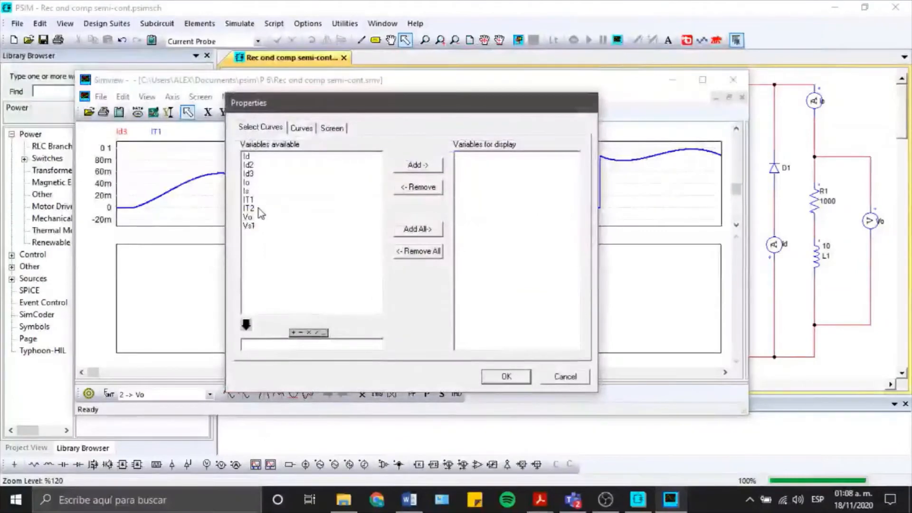
key(alt+Tab)
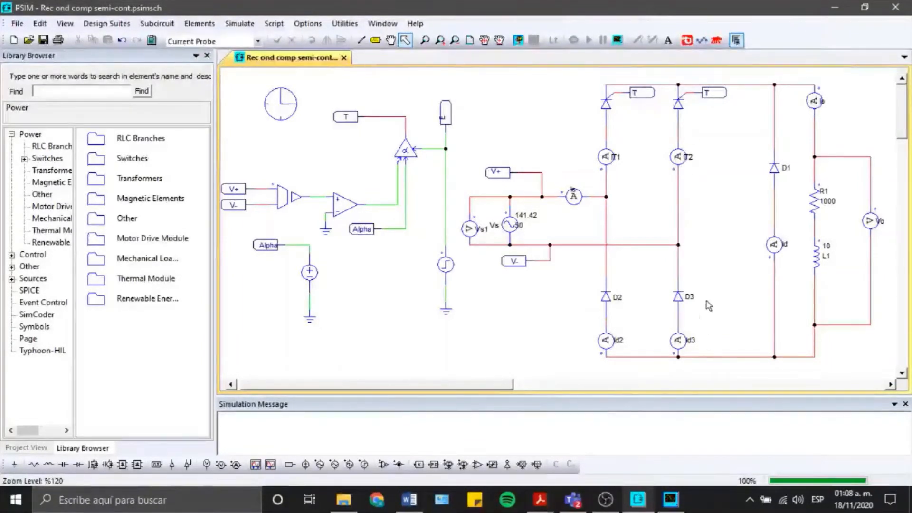
click(670, 499)
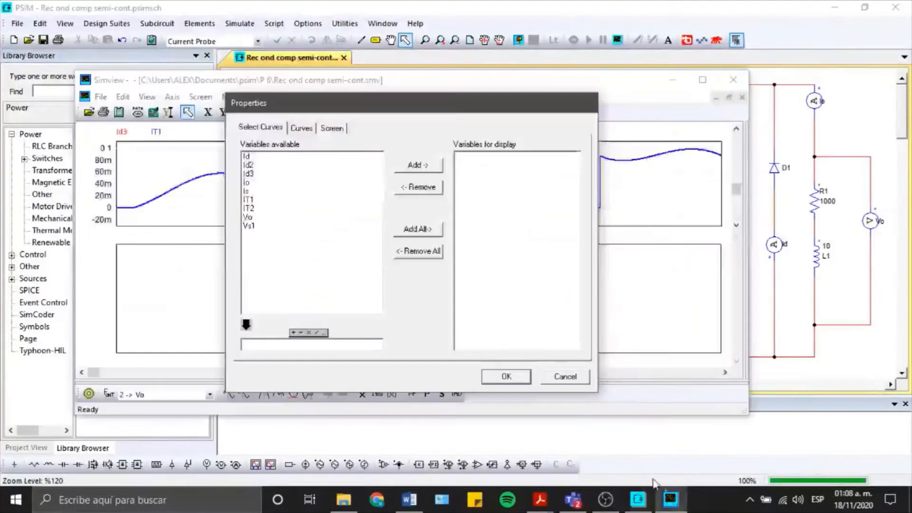
click(248, 165)
ctrl+click(249, 208)
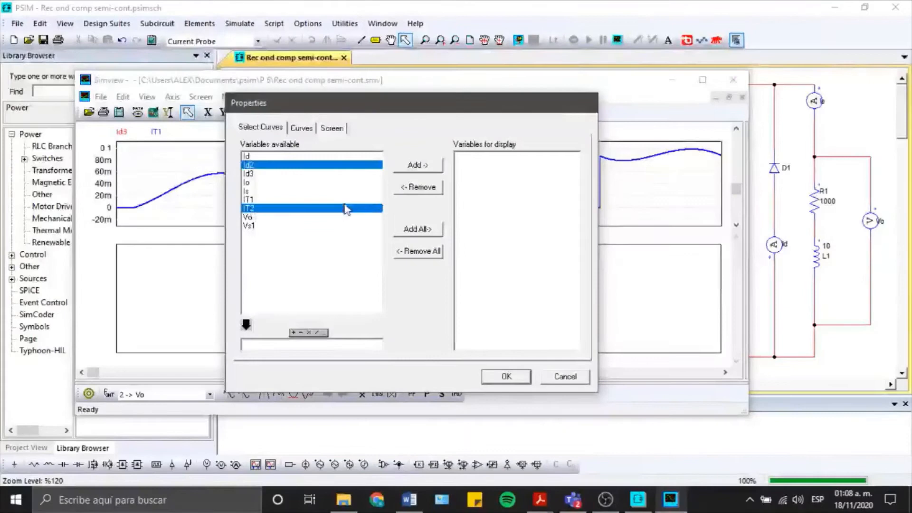
click(418, 165)
click(506, 376)
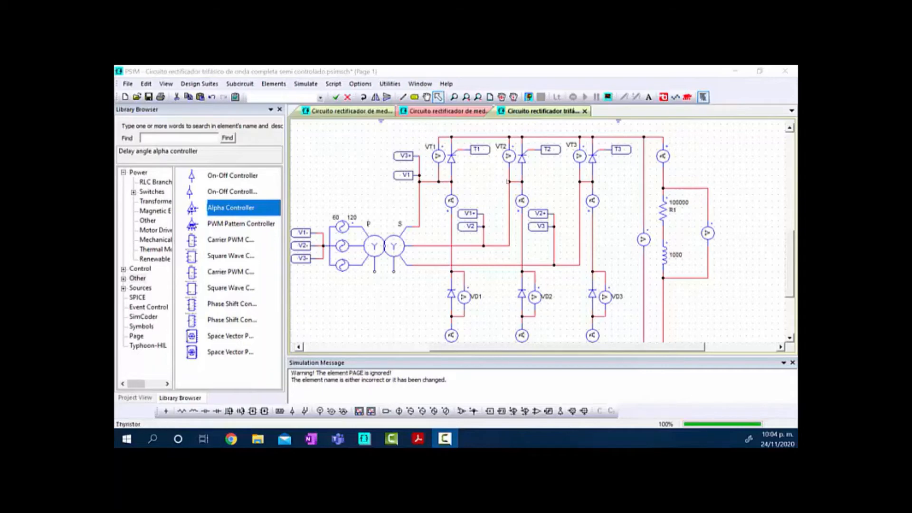
- Inspect the frequency and pulse width of the alpha controllers driving T1, T2 and T3 in the three-phase semi-controlled rectifier
scroll(530, 171, up, 5)
scroll(492, 188, up, 1)
scroll(492, 189, down, 1)
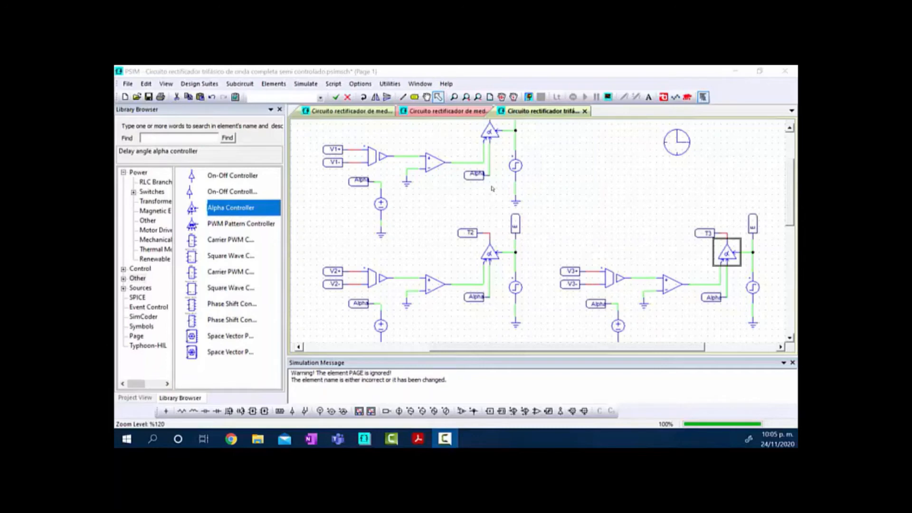
double_click(489, 132)
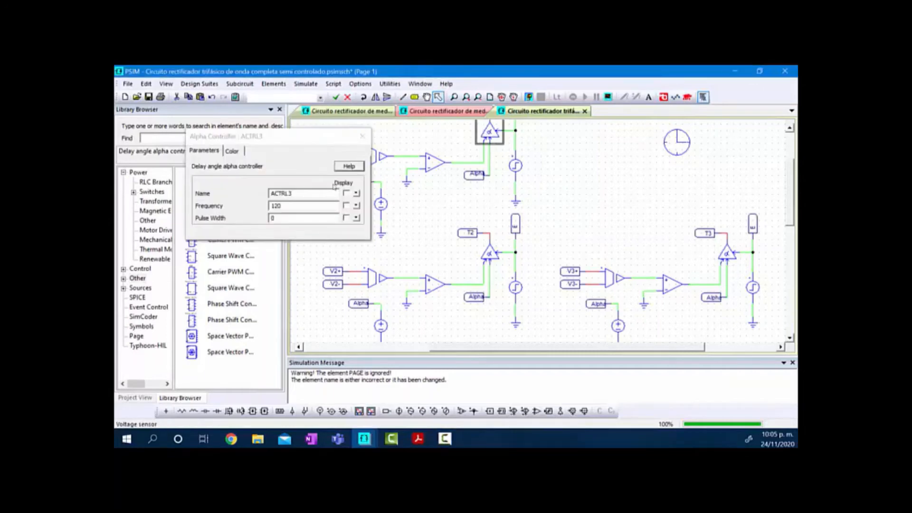
click(363, 136)
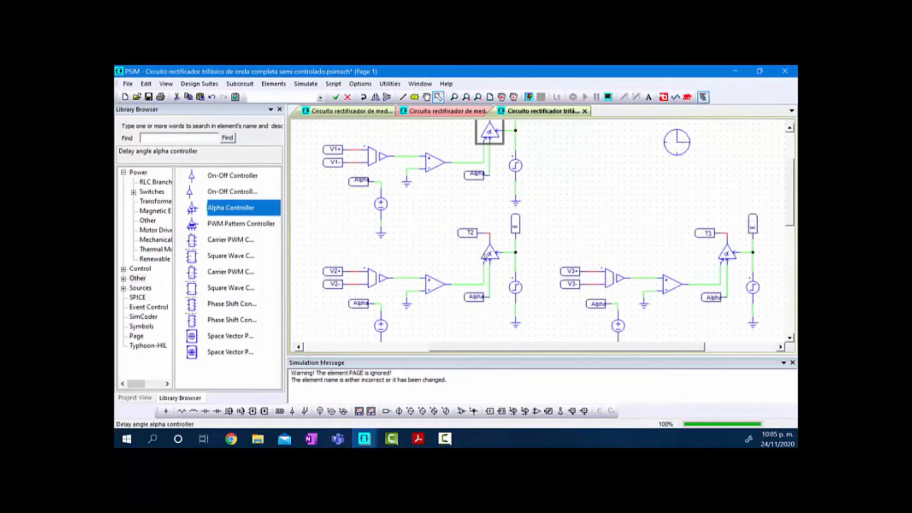
double_click(486, 254)
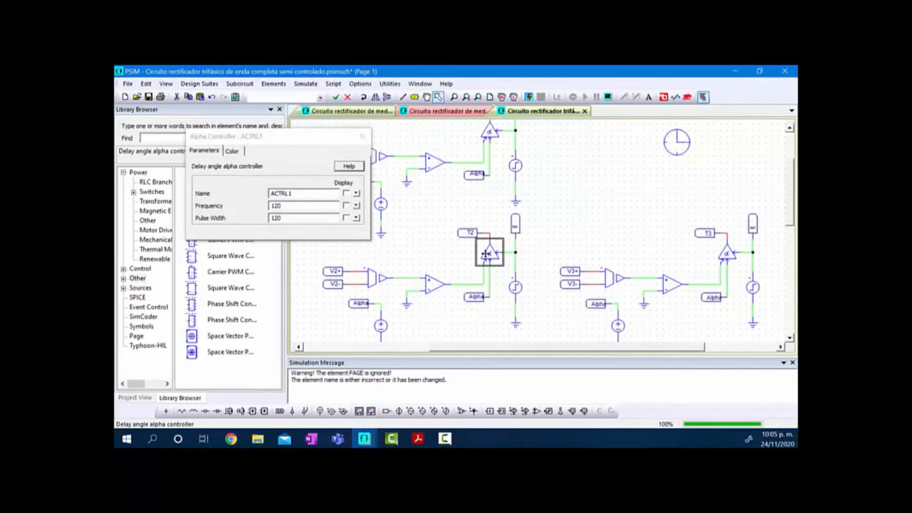
click(362, 137)
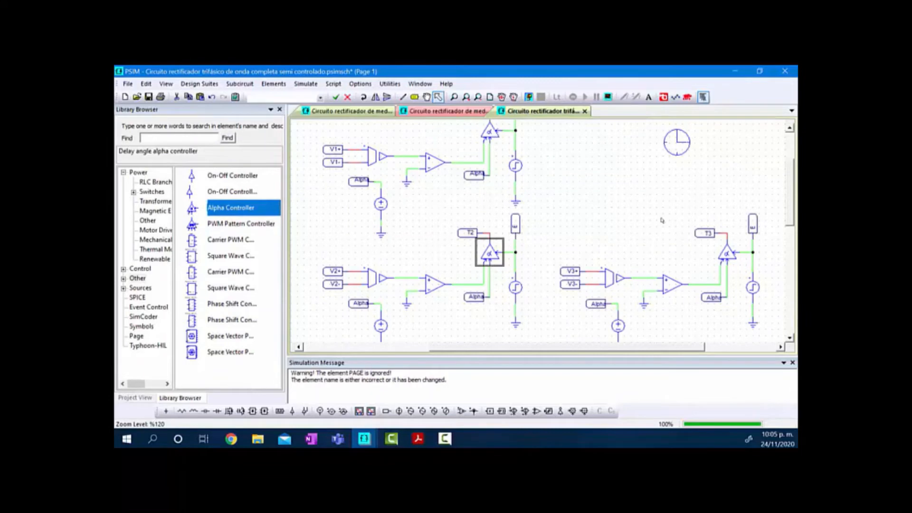
double_click(727, 253)
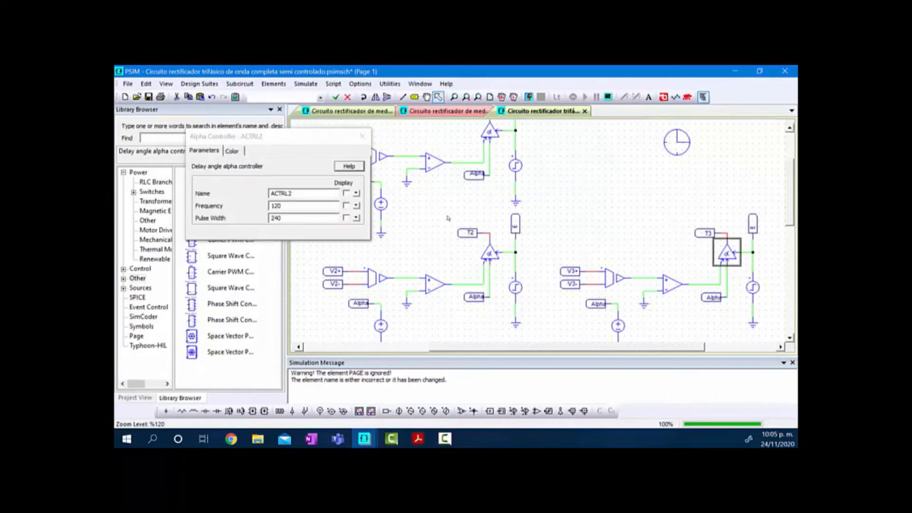
click(363, 137)
- Run the simulation of the three-phase semi-controlled rectifier and plot the VD2 and VT3 voltages together
scroll(518, 251, down, 5)
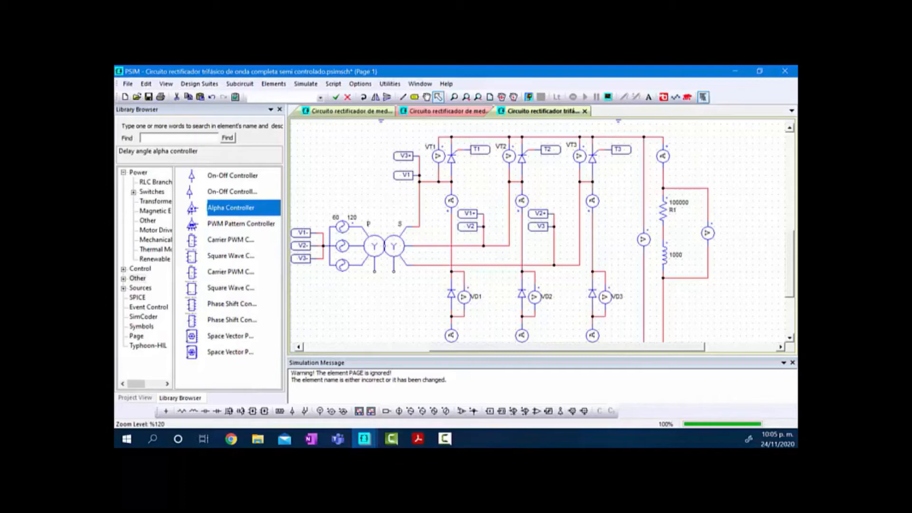
click(529, 97)
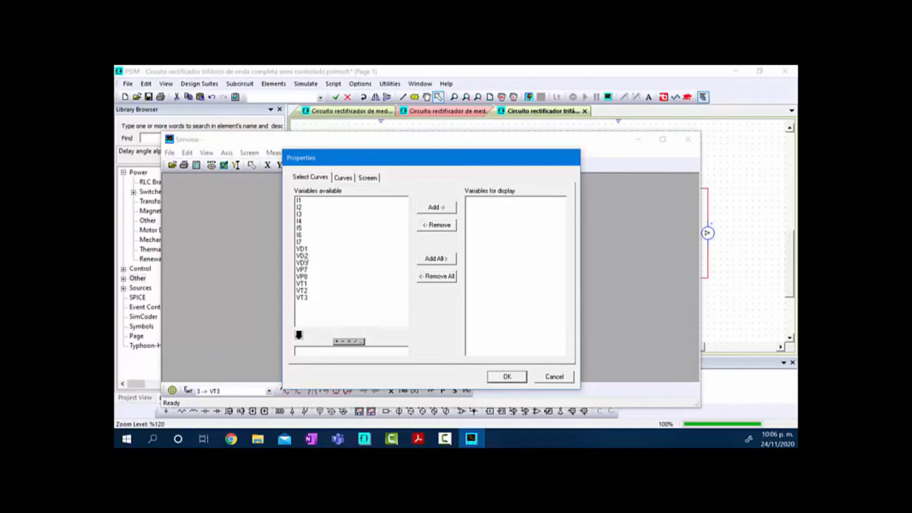
click(304, 256)
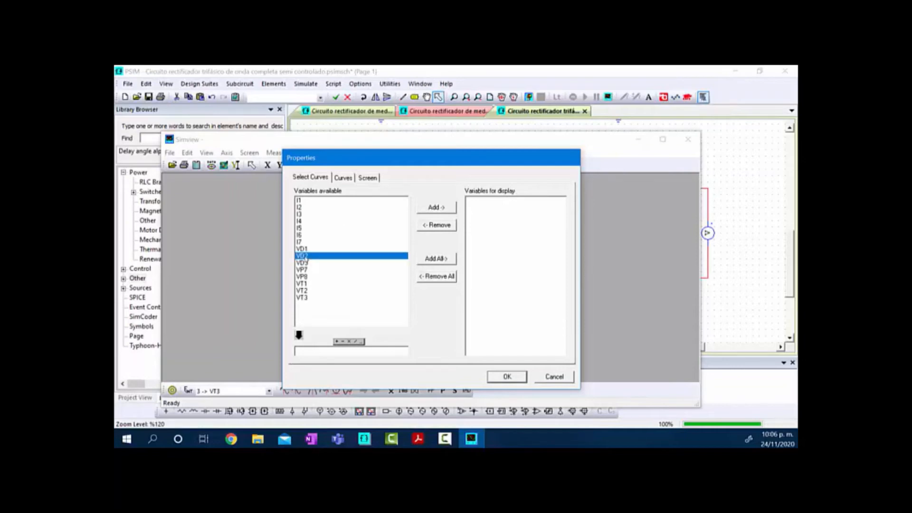
click(443, 208)
click(304, 298)
click(437, 208)
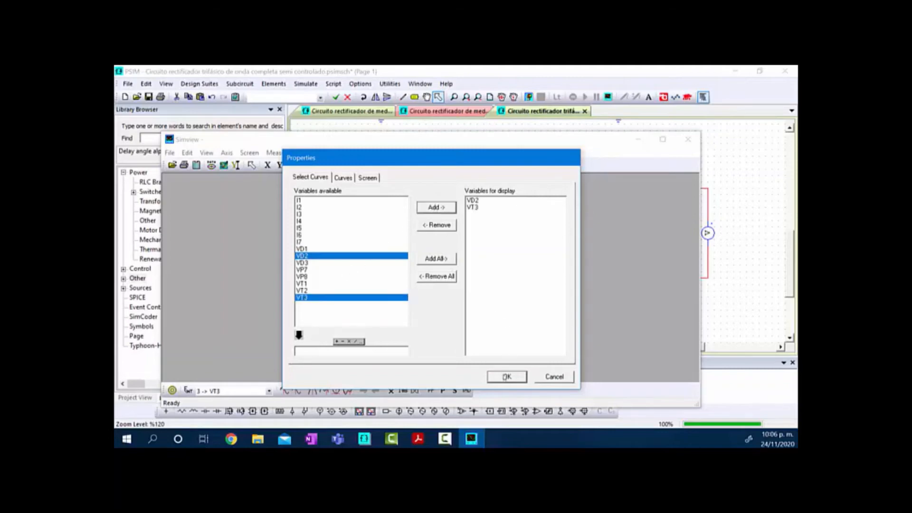
click(506, 377)
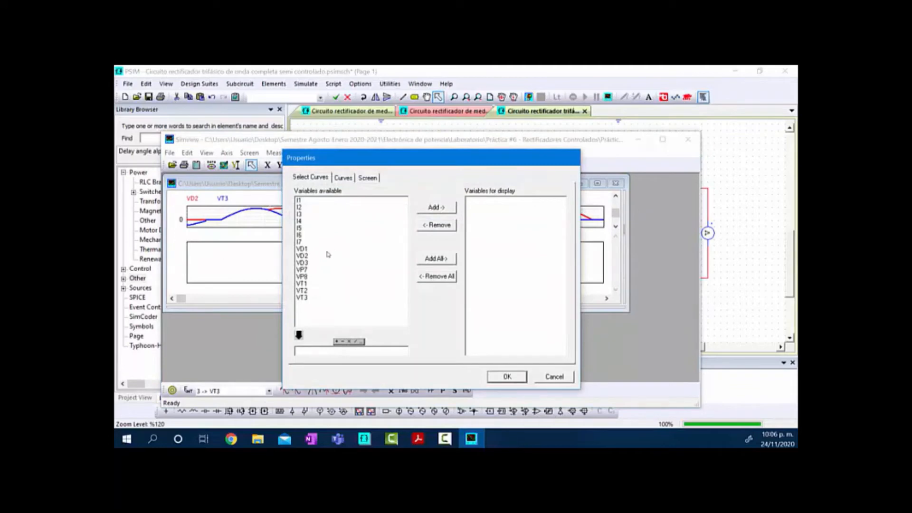
- Show the VD2 and VT1 voltages together on a second plot screen
click(309, 256)
click(431, 209)
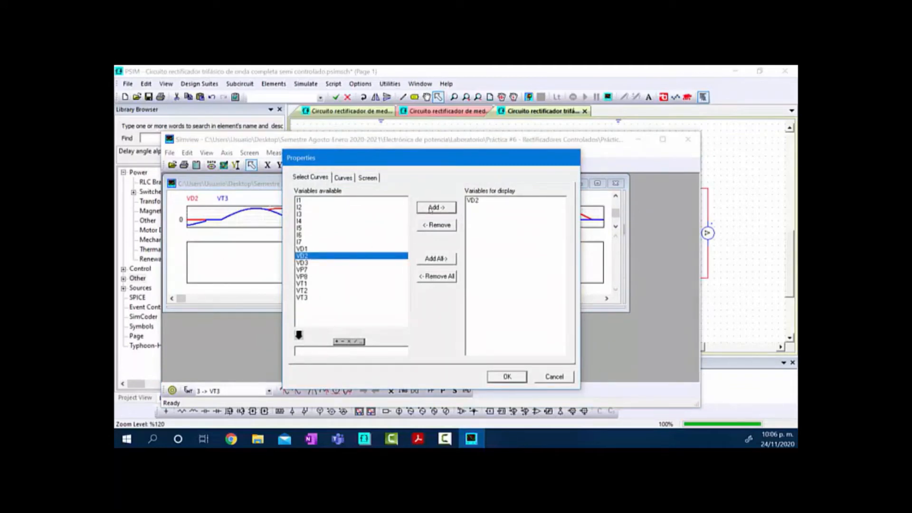
click(307, 284)
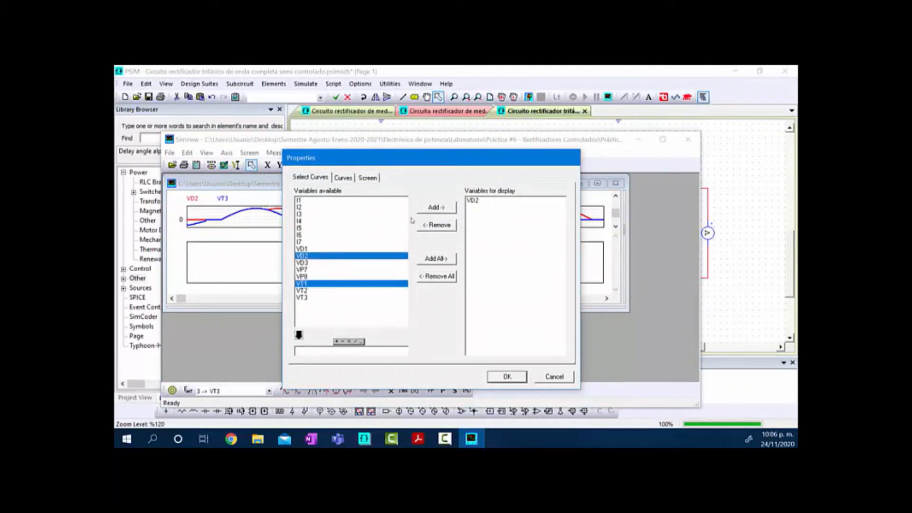
click(436, 207)
click(507, 376)
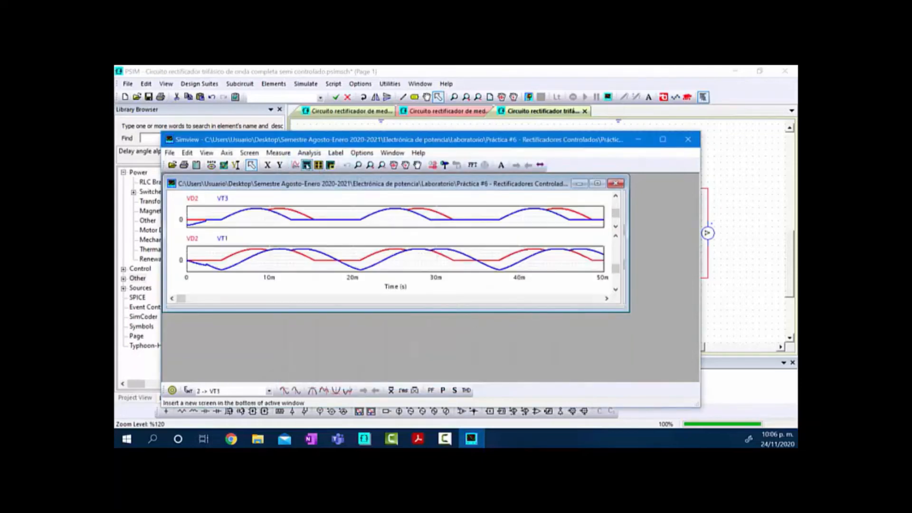
- Add a third plot screen with the VD3 and VT1 voltages and maximize the plot window
click(307, 166)
double_click(369, 281)
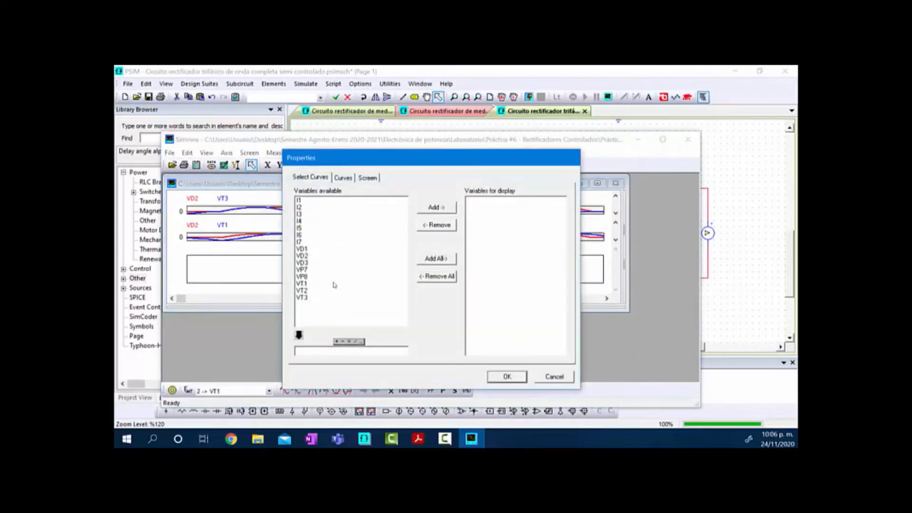
click(304, 263)
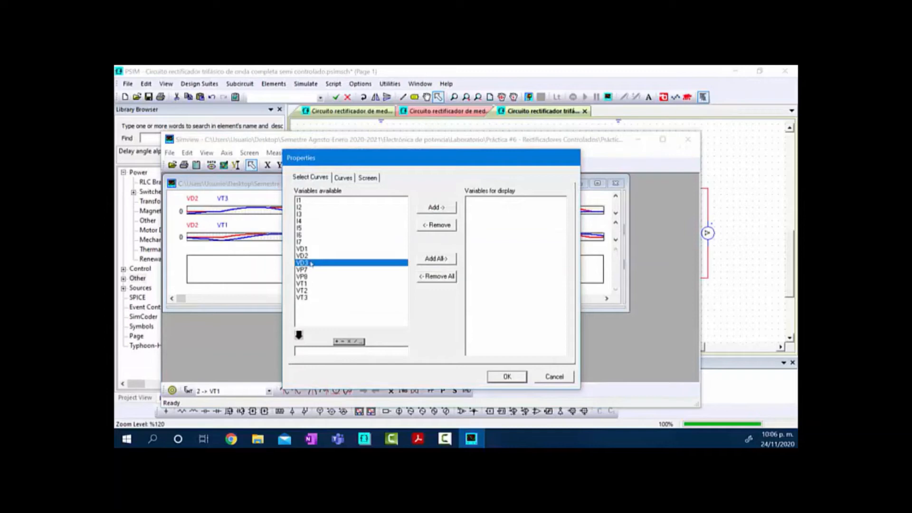
click(428, 209)
ctrl+click(304, 283)
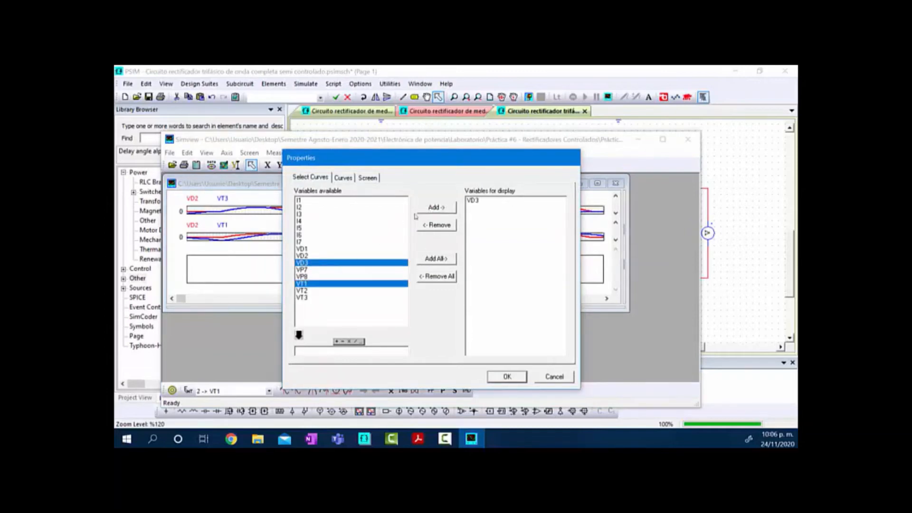
click(428, 208)
click(506, 376)
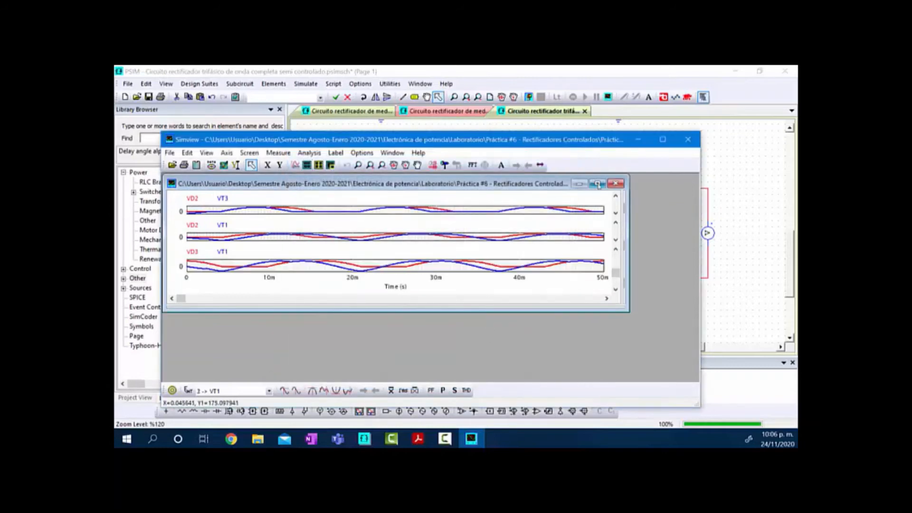
click(597, 184)
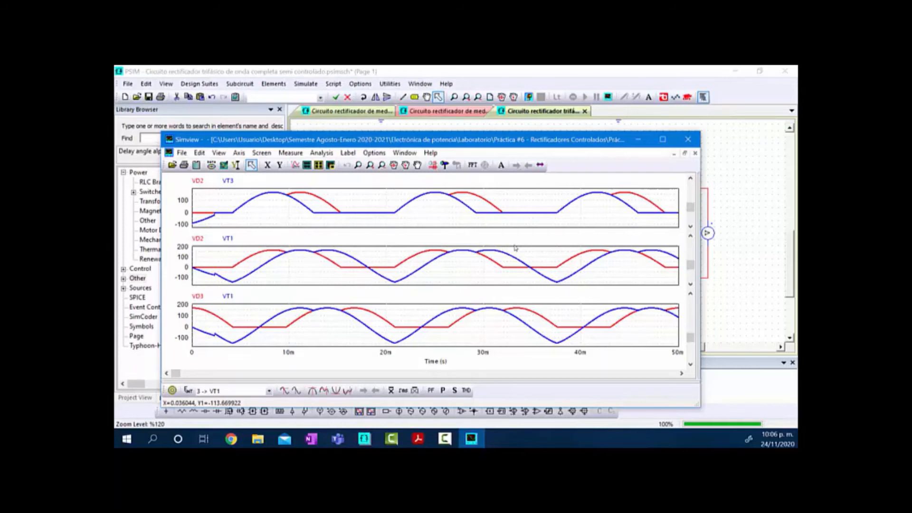
- Close the previous plots, rerun the three-phase semi-controlled rectifier simulation, and plot the VD3 and VT2 voltages together
click(688, 139)
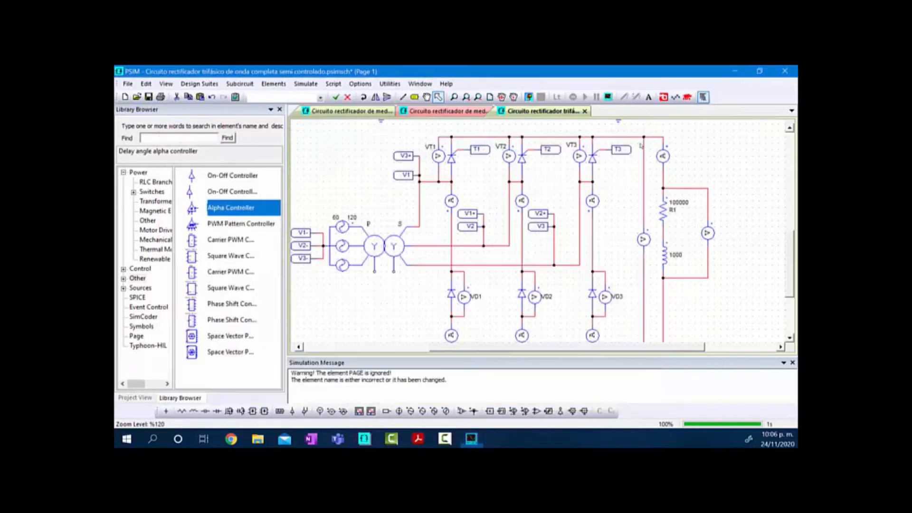
click(527, 97)
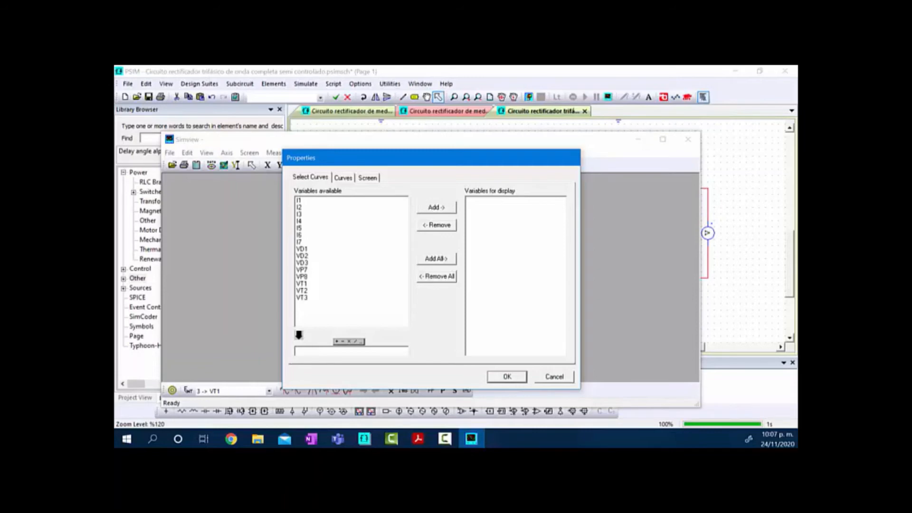
click(309, 263)
click(438, 209)
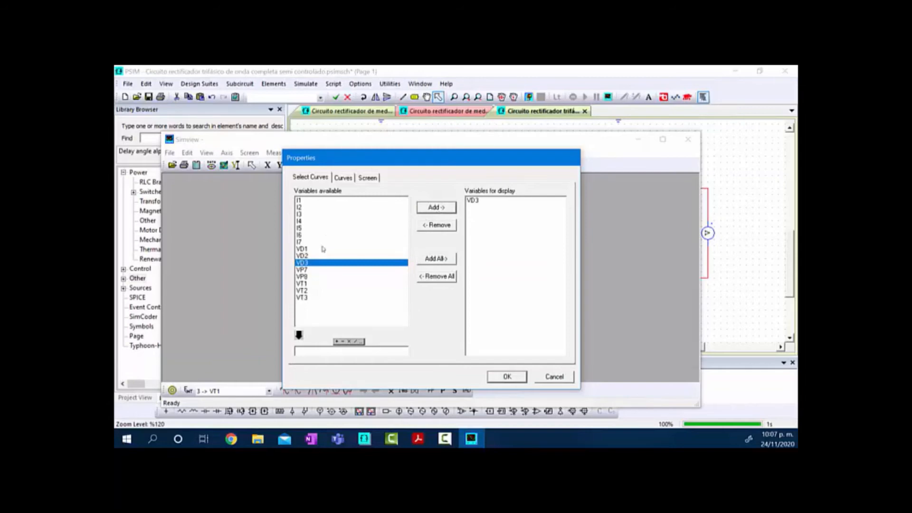
click(308, 291)
click(430, 209)
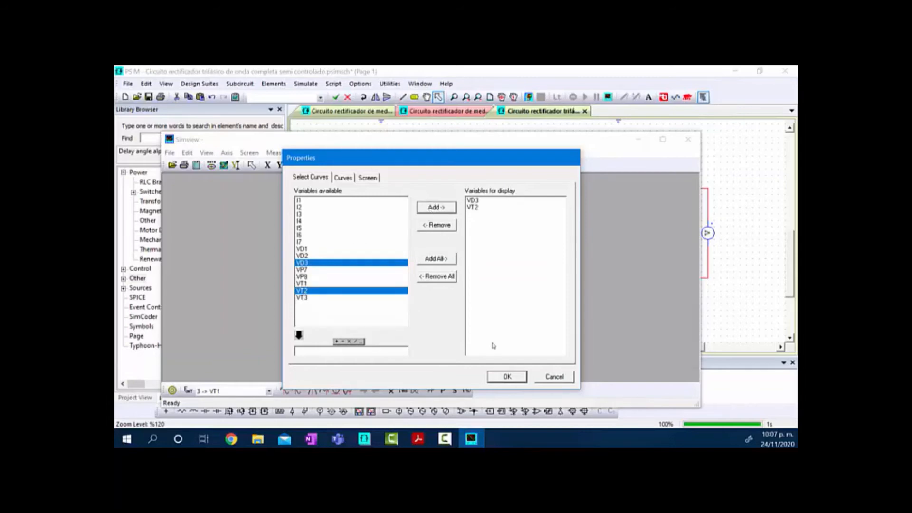
click(506, 375)
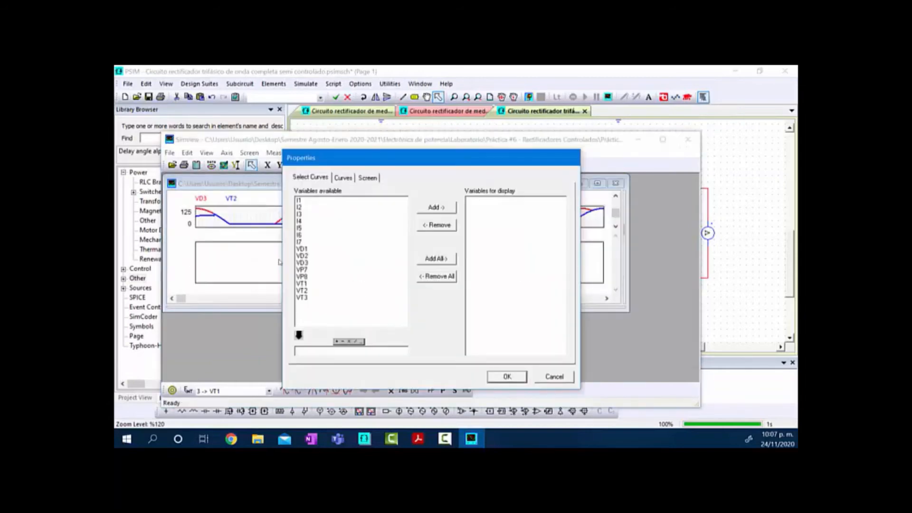
- Show the VD1 and VT2 voltages together on a second plot screen
click(297, 243)
click(305, 250)
click(306, 250)
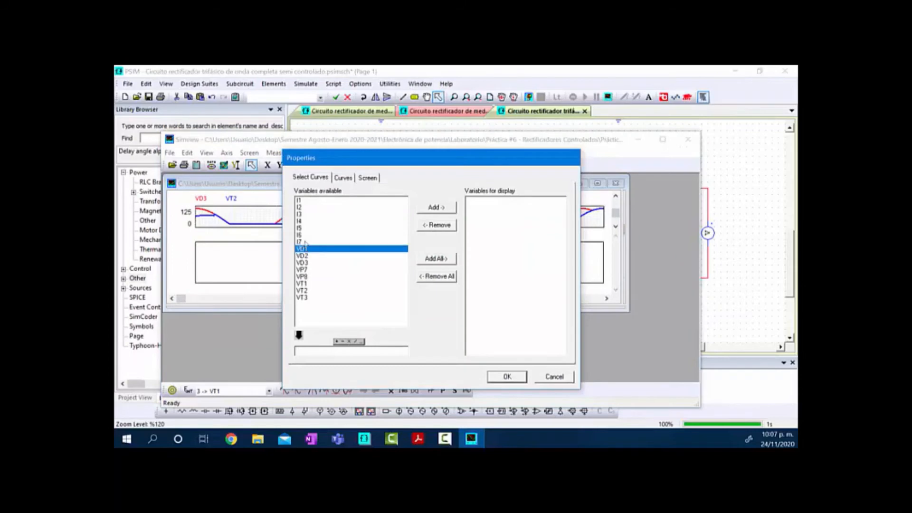
click(433, 208)
click(302, 290)
click(436, 208)
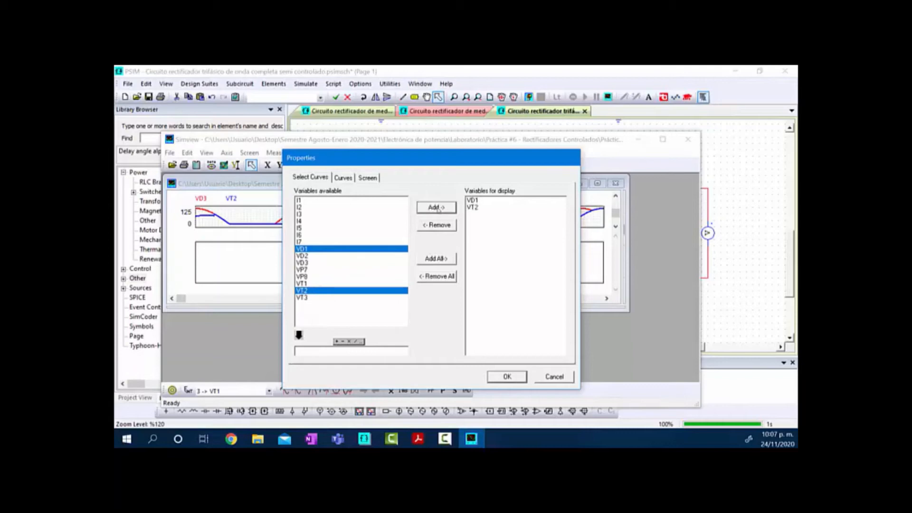
click(506, 376)
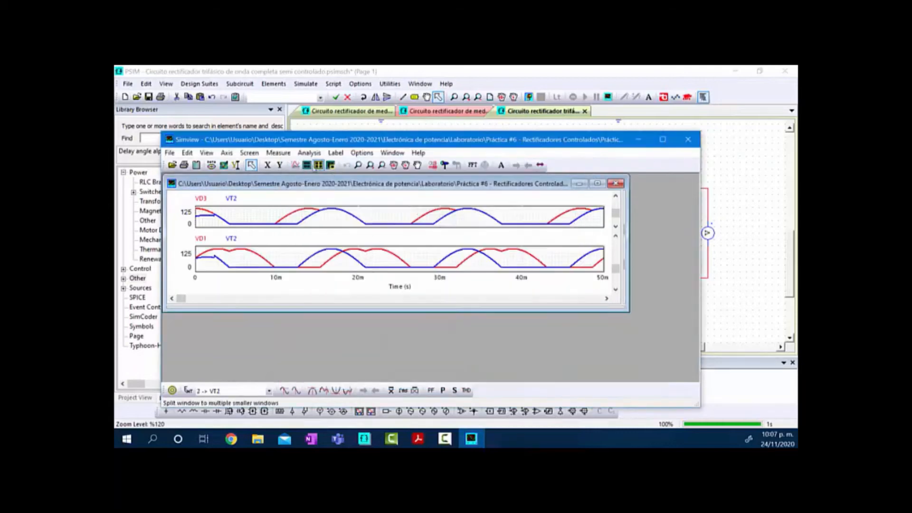
- Add a third plot screen with the VD1 and VT3 voltages
click(318, 165)
double_click(380, 269)
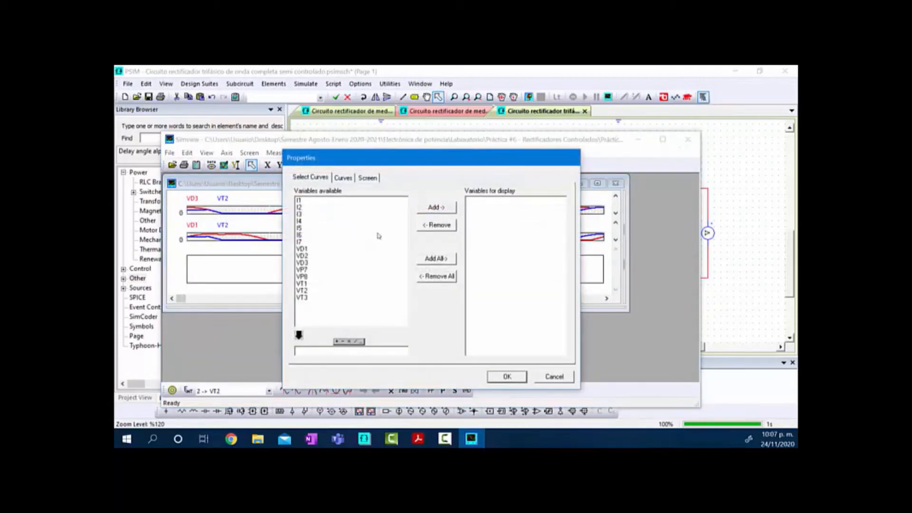
click(309, 249)
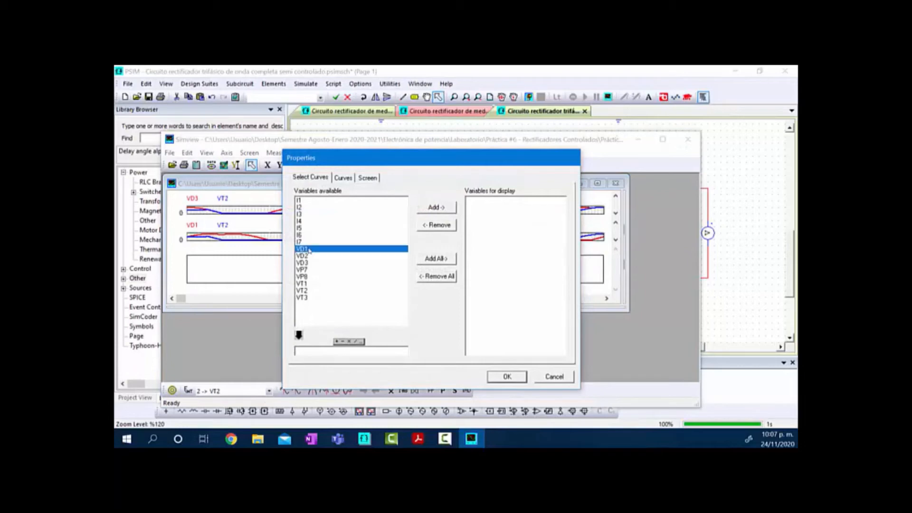
click(420, 210)
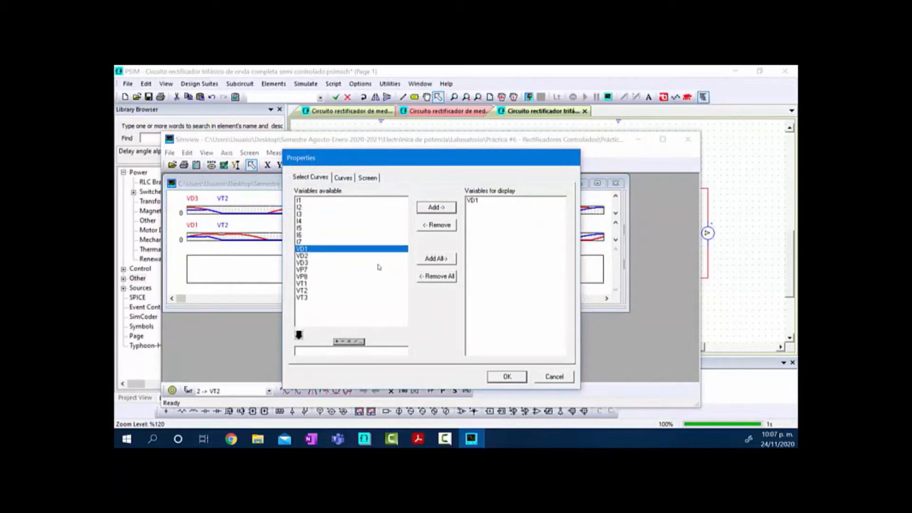
click(304, 297)
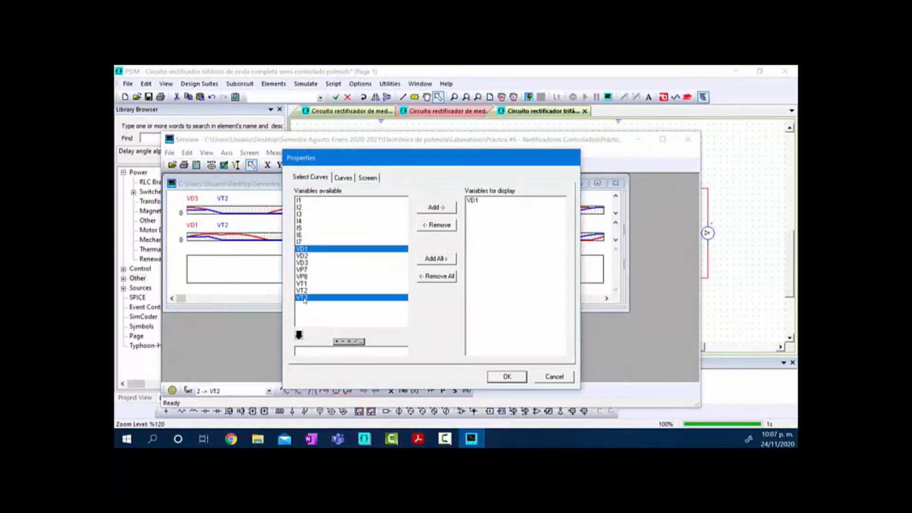
click(433, 208)
click(507, 377)
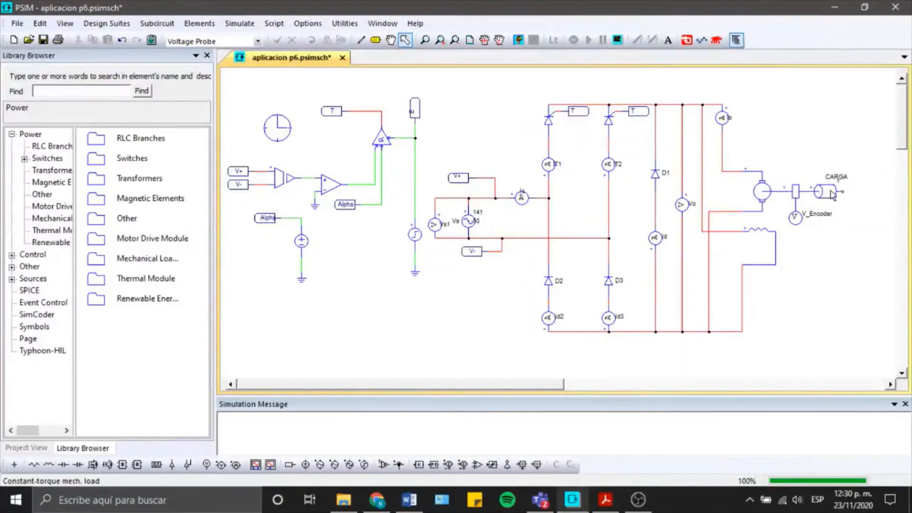
- Inspect the constant torque and moment of inertia of the mechanical load CARGA in the DC motor application circuit
double_click(831, 193)
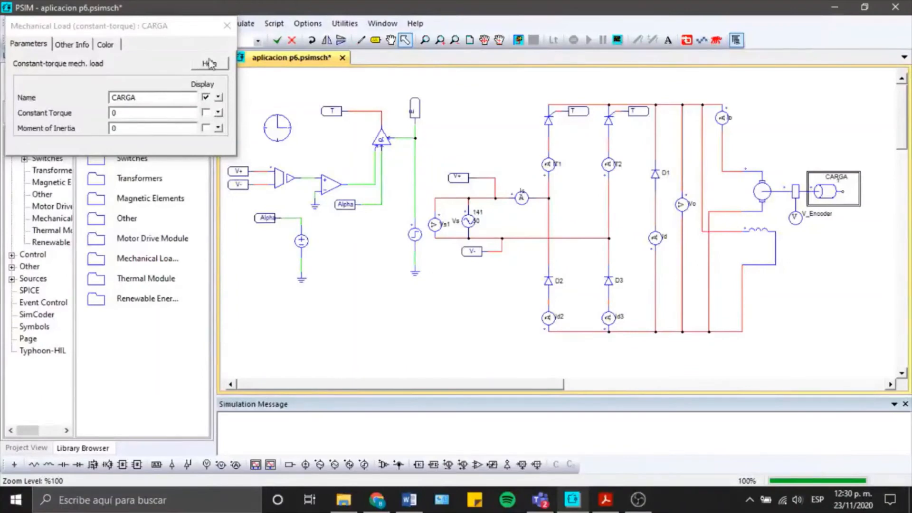
click(227, 25)
click(801, 148)
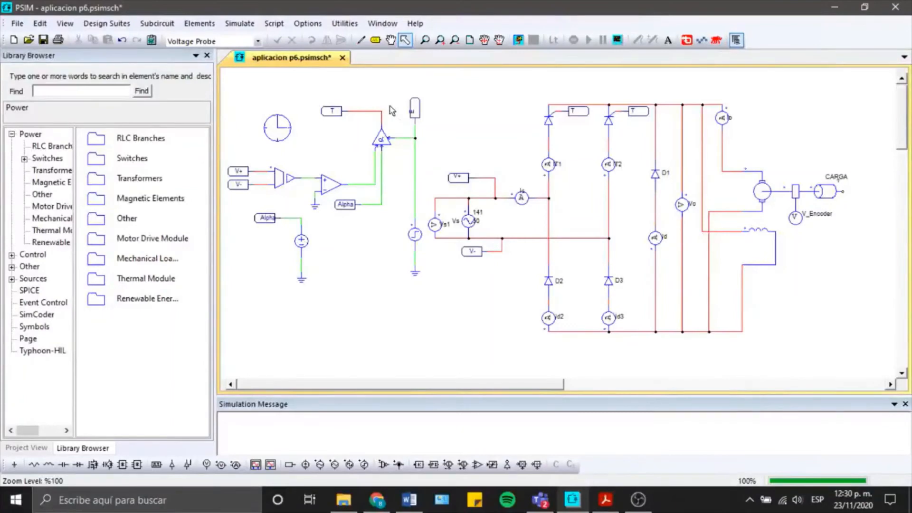
- Run the simulation of the DC motor application circuit and plot Vo and Vs1 together in a maximized plot window
click(239, 27)
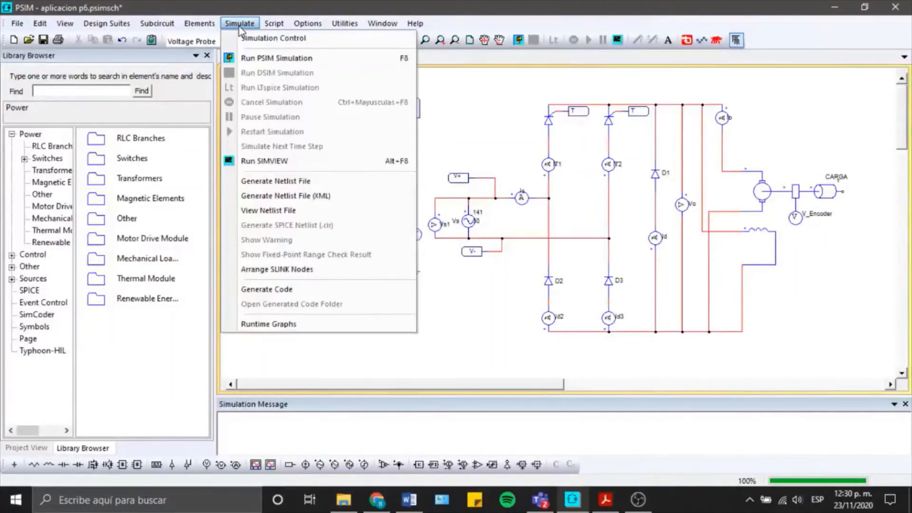
click(259, 59)
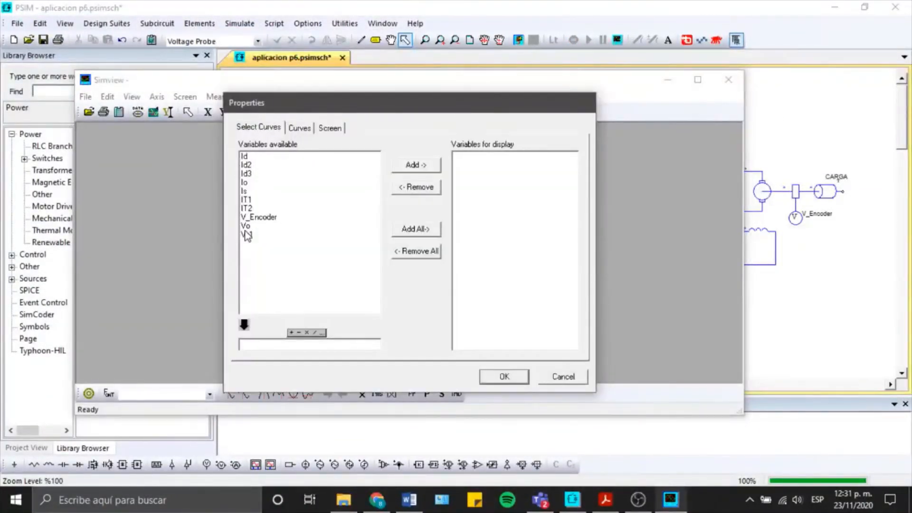
drag(246, 226, 249, 233)
click(403, 167)
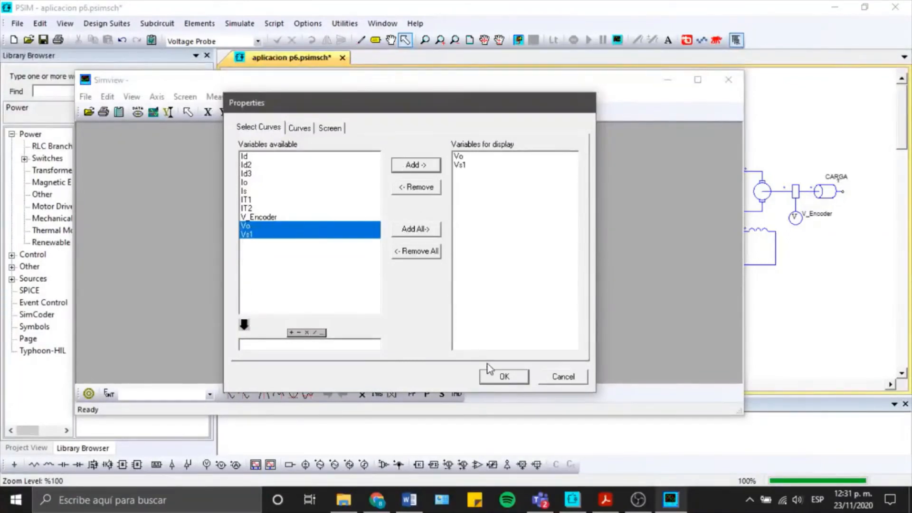
click(490, 373)
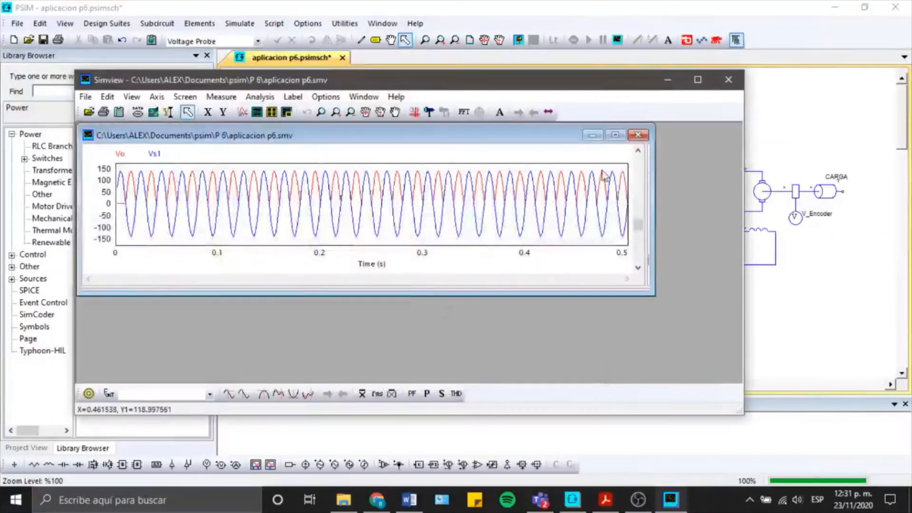
click(615, 136)
click(117, 133)
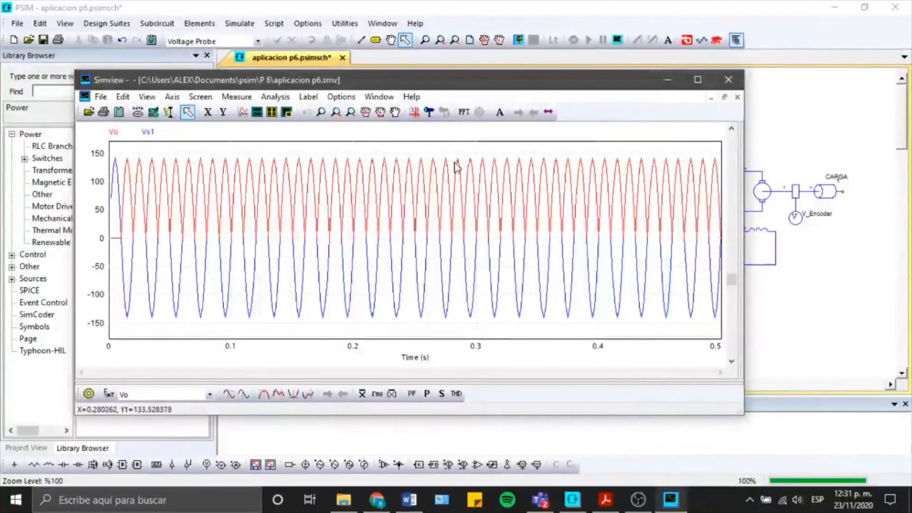
- Replace the Vo and Vs1 curves in the plot with the output current Io
double_click(644, 157)
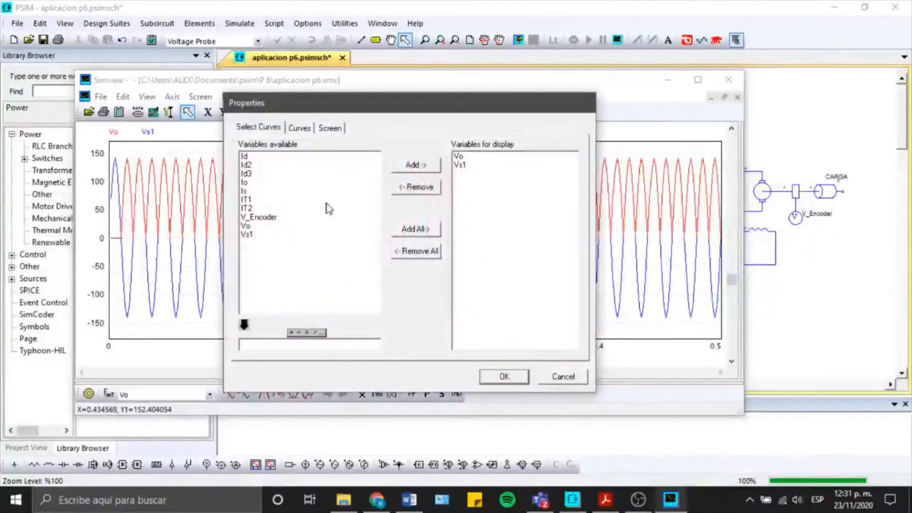
click(249, 183)
click(416, 170)
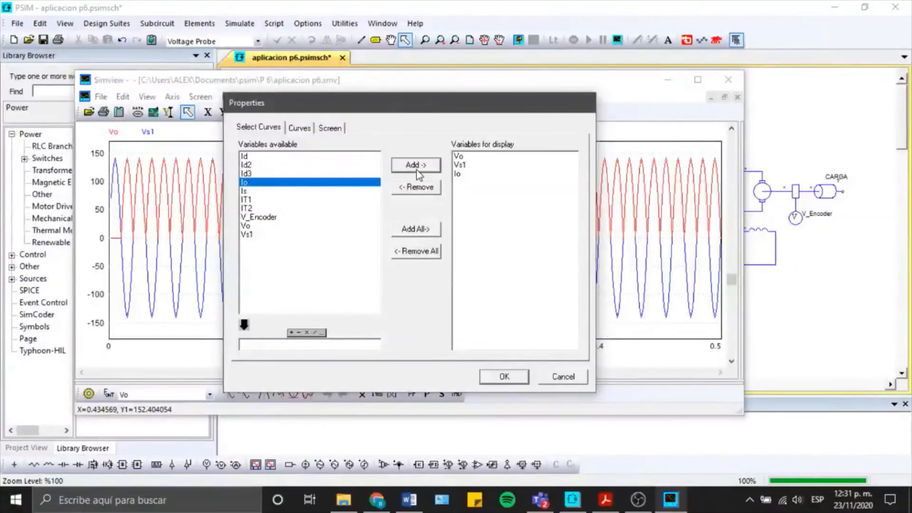
click(416, 251)
click(416, 165)
click(515, 377)
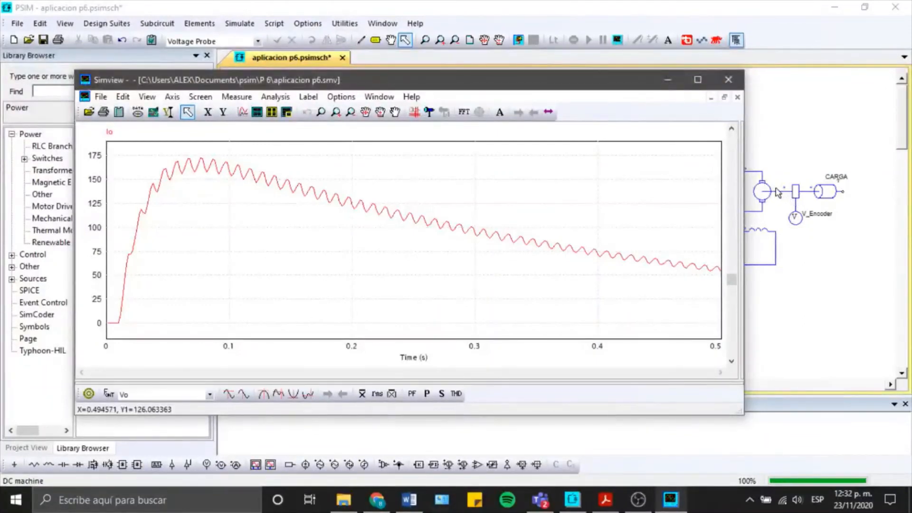
- Replace the Io curve in the plot with V_Encoder to view the motor speed, and close the waveform viewer
double_click(576, 185)
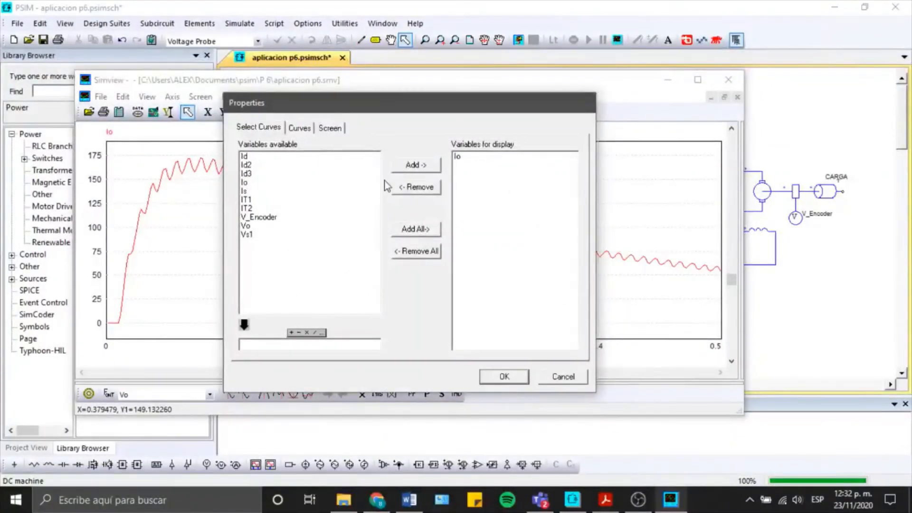
click(415, 251)
click(264, 217)
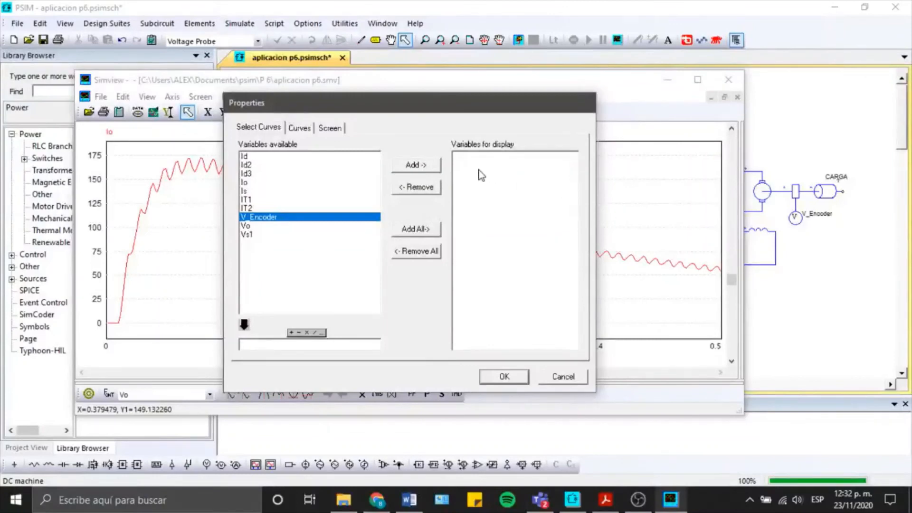
click(416, 167)
click(508, 374)
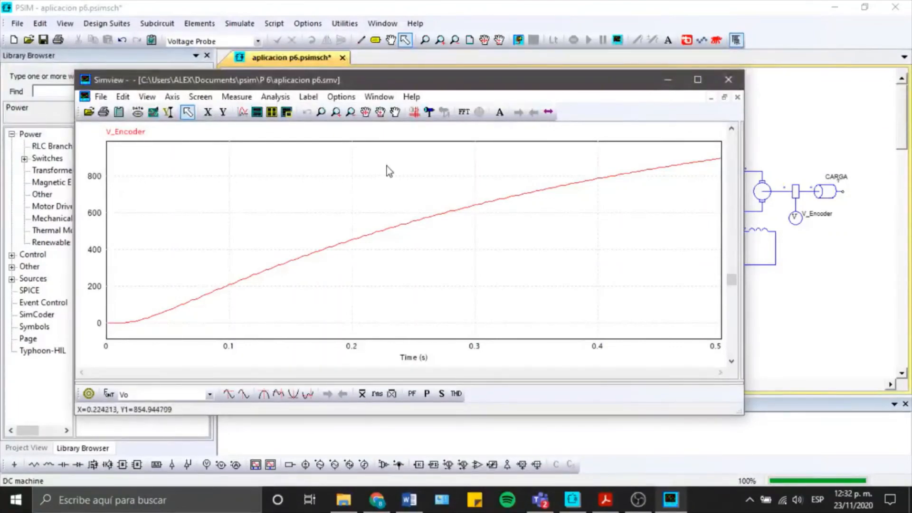
click(721, 88)
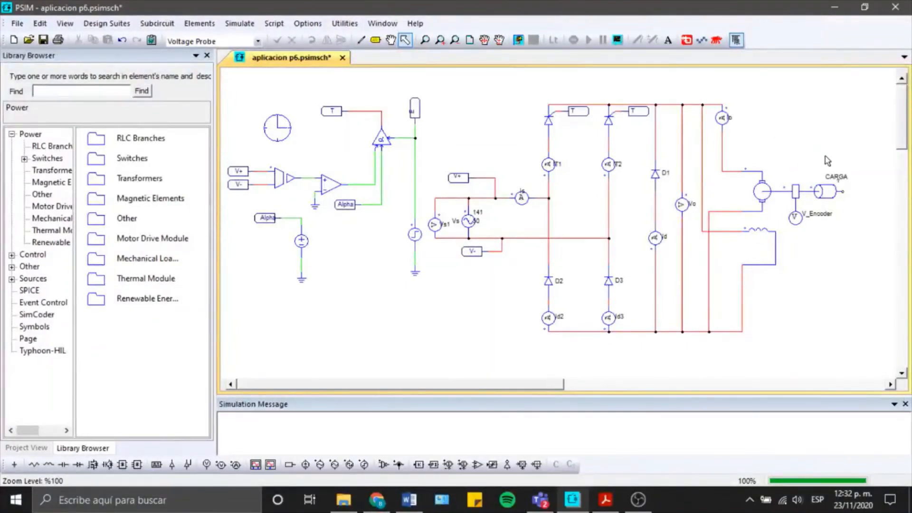
- Set the constant torque of the mechanical load CARGA to 40
double_click(827, 190)
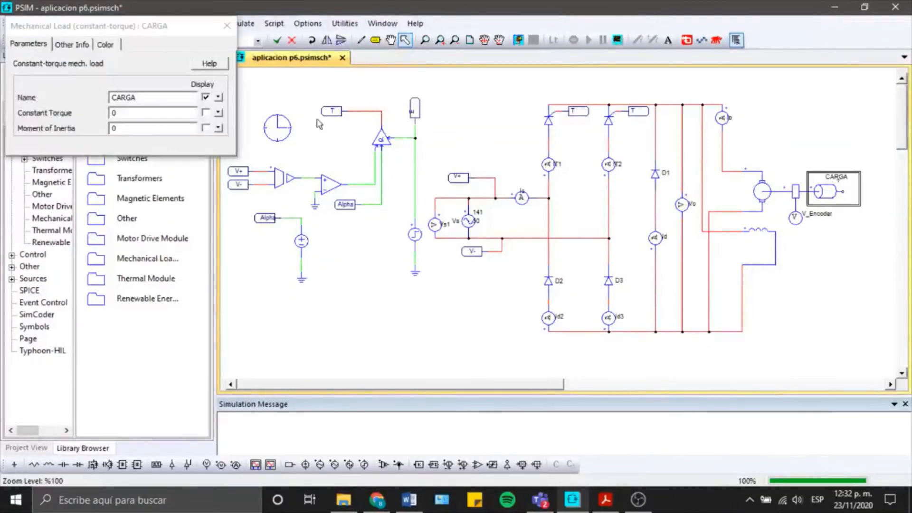
click(159, 113)
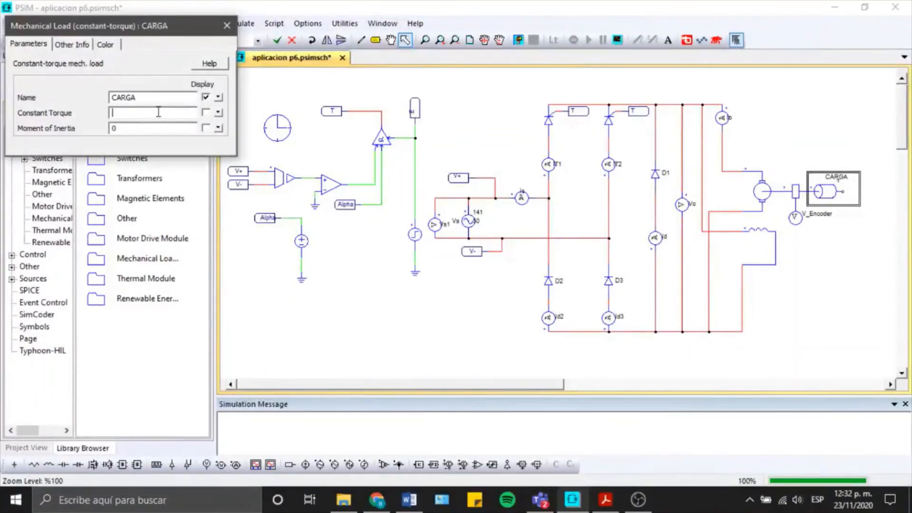
text(40)
click(226, 26)
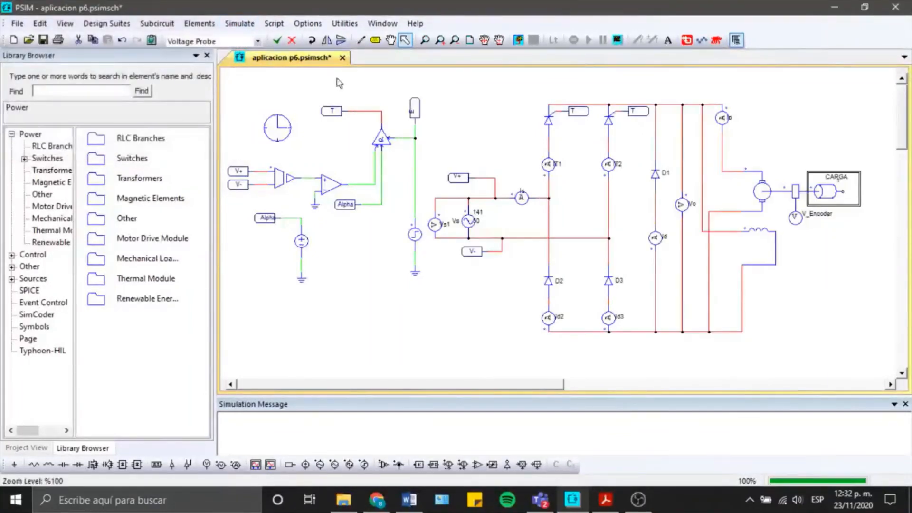
- Rerun the simulation with the loaded motor and plot the output current Io in a maximized plot window
click(249, 29)
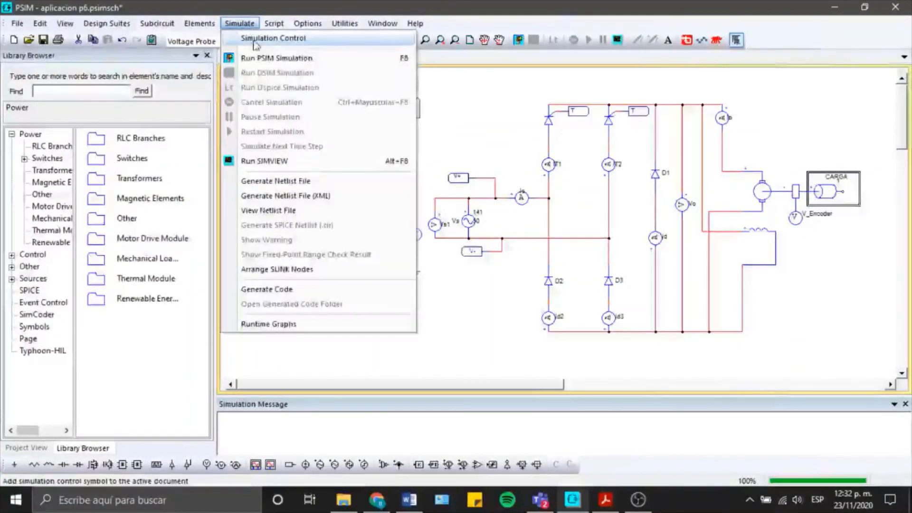
click(273, 57)
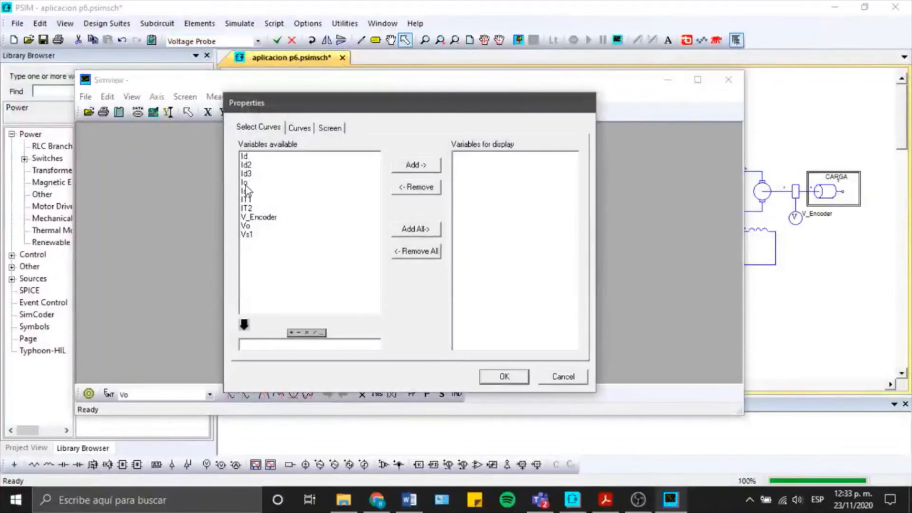
click(245, 184)
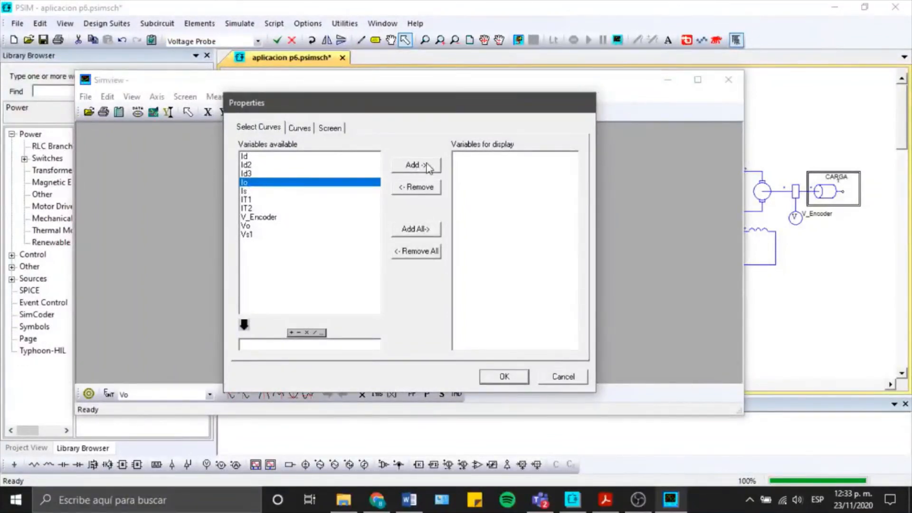
click(429, 166)
click(504, 376)
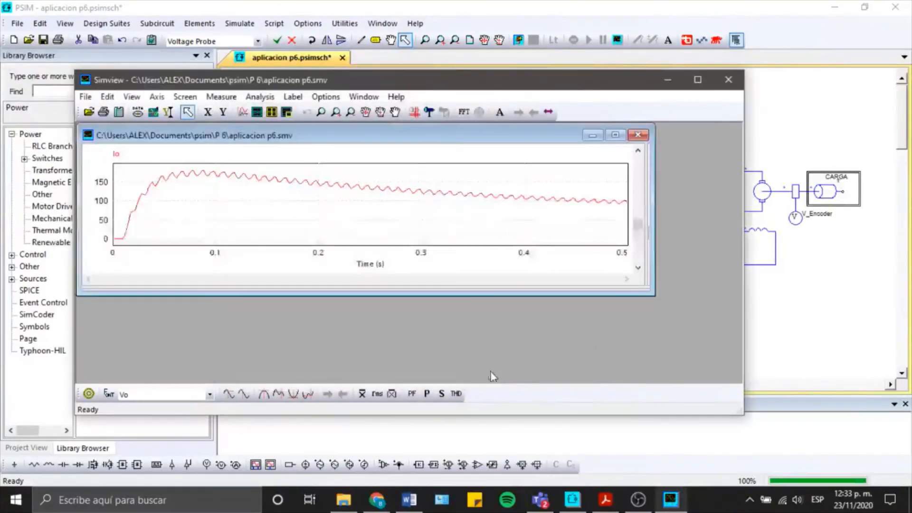
click(615, 134)
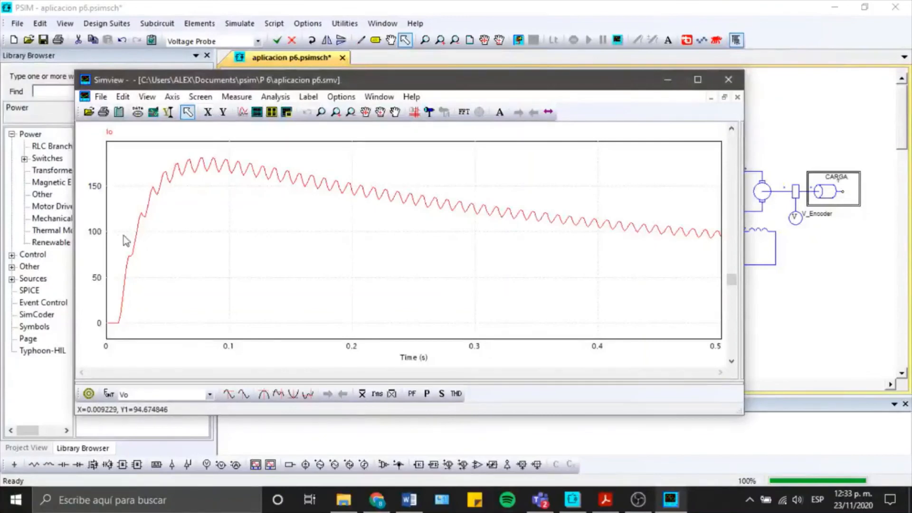
- Replace the Io curve with V_Encoder to plot the loaded motor's speed, and reposition the waveform window over the schematic
double_click(526, 179)
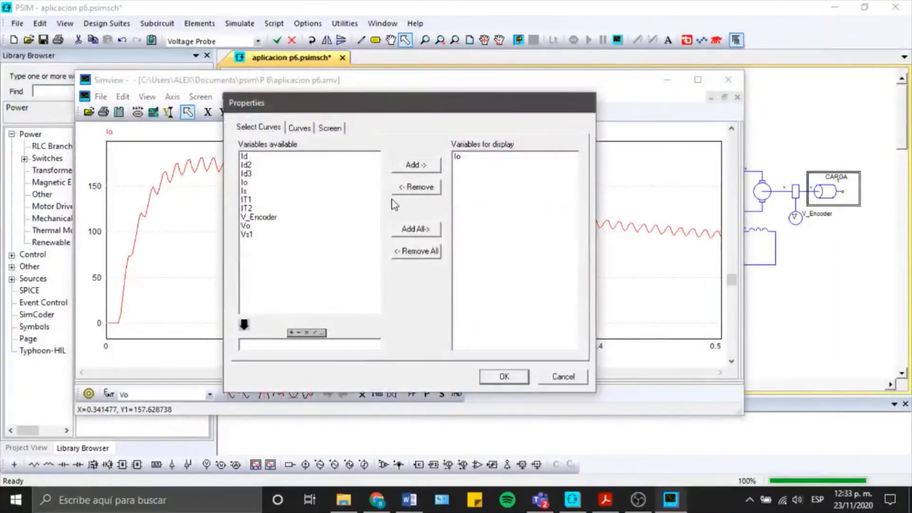
click(405, 256)
click(254, 217)
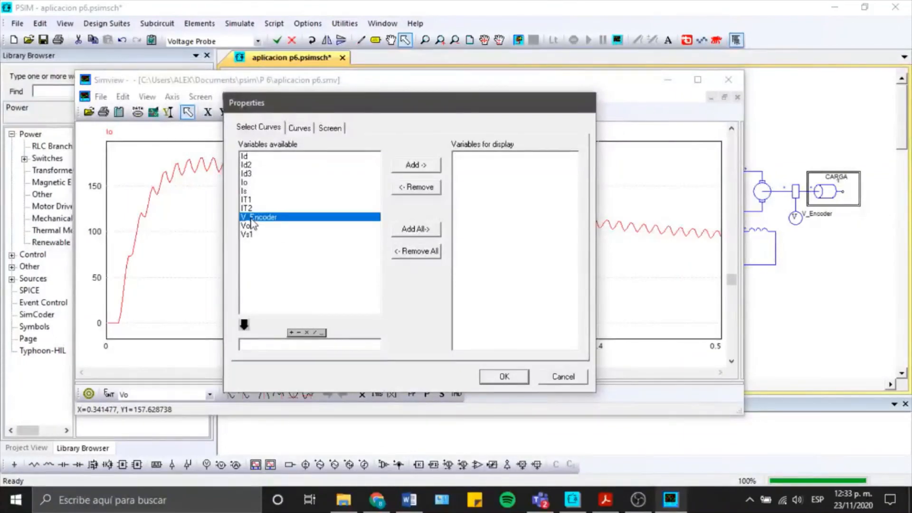
click(411, 165)
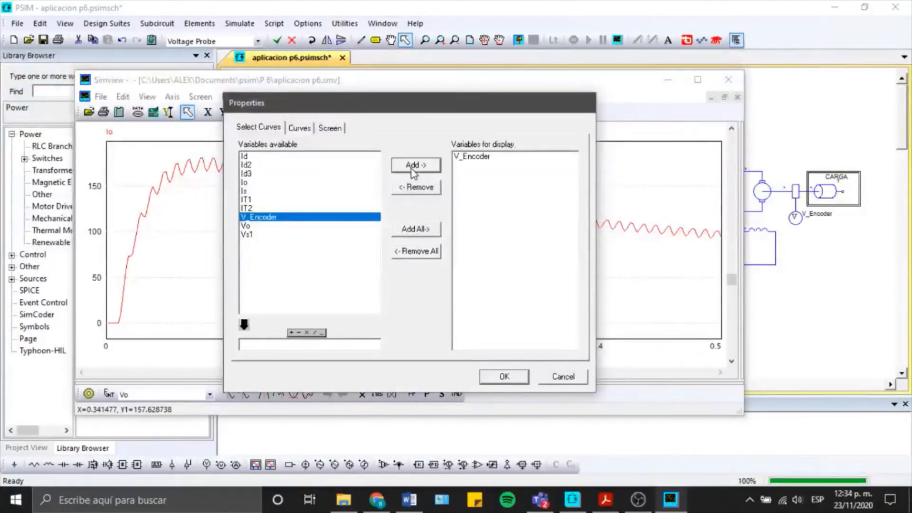
click(503, 376)
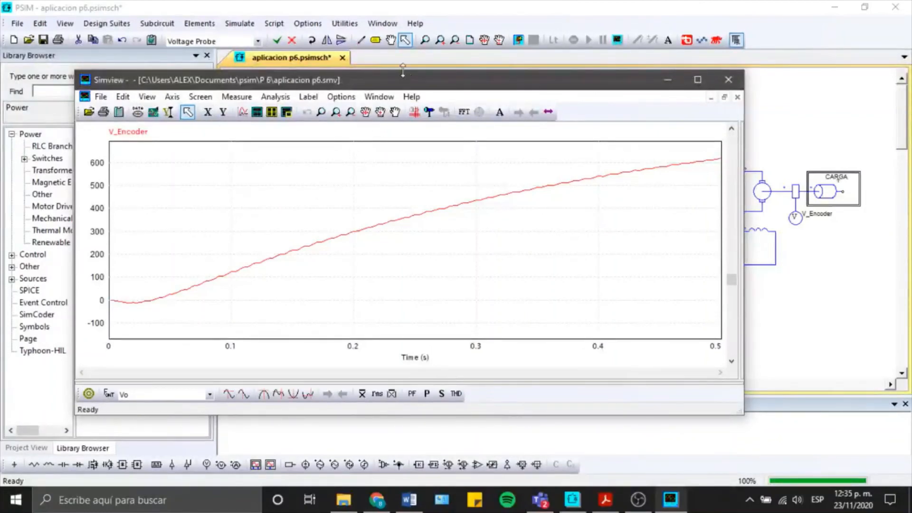
drag(402, 78, 472, 160)
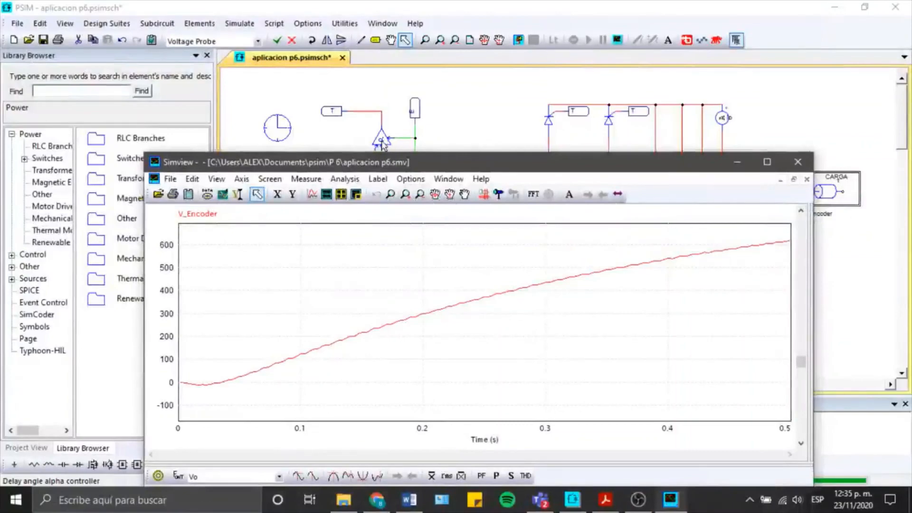
drag(452, 166, 415, 69)
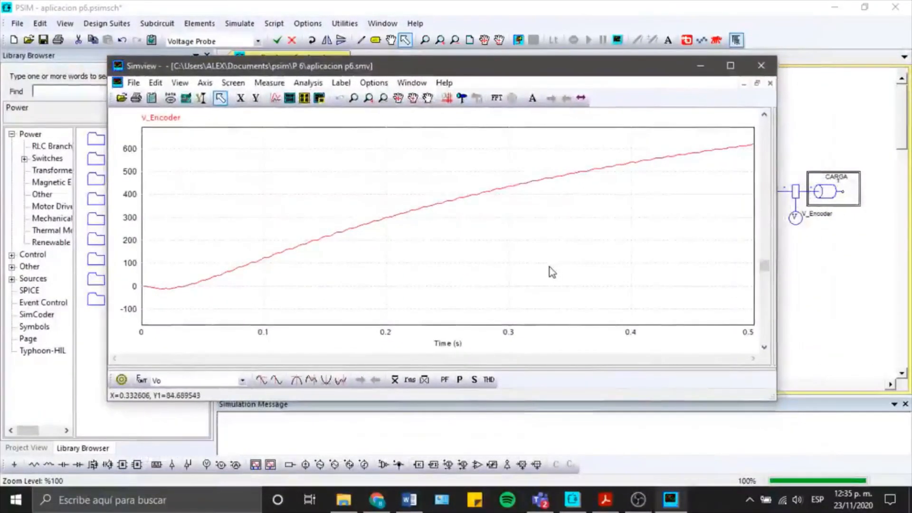